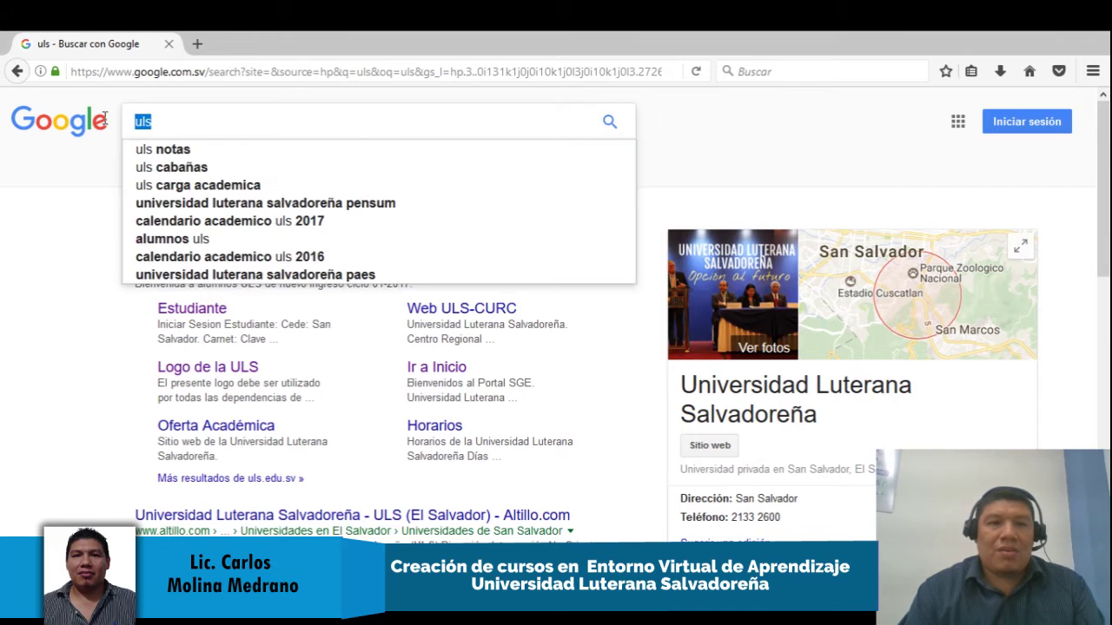
Type 'universidad luterana salvadoreña' into the Google search box
{"action": "type", "text": "univers"}
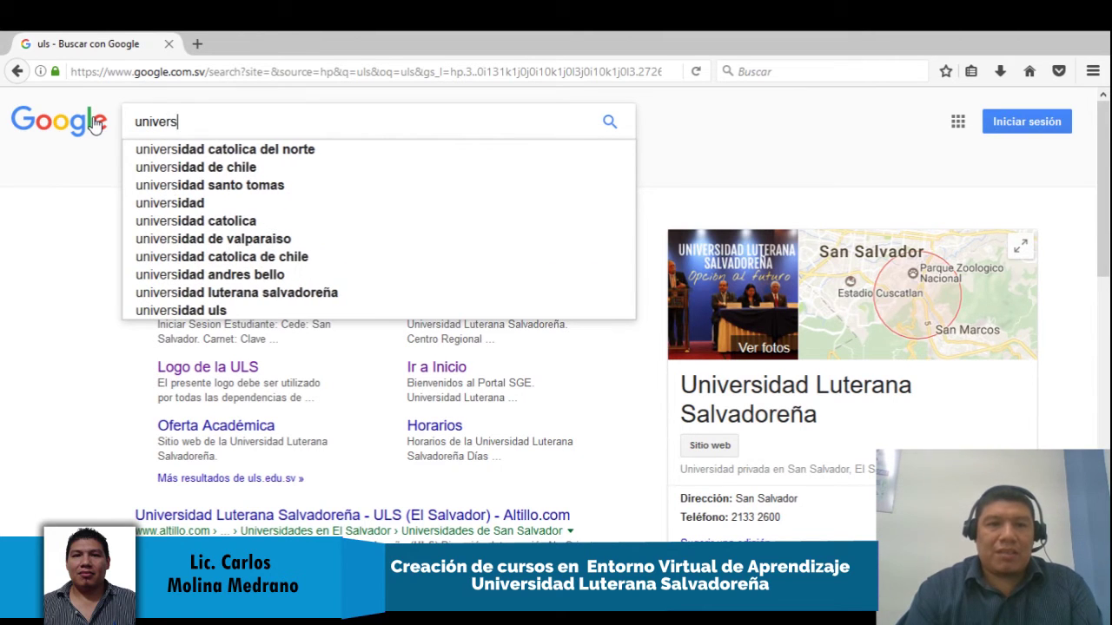
{"action": "type", "text": "idad luterana"}
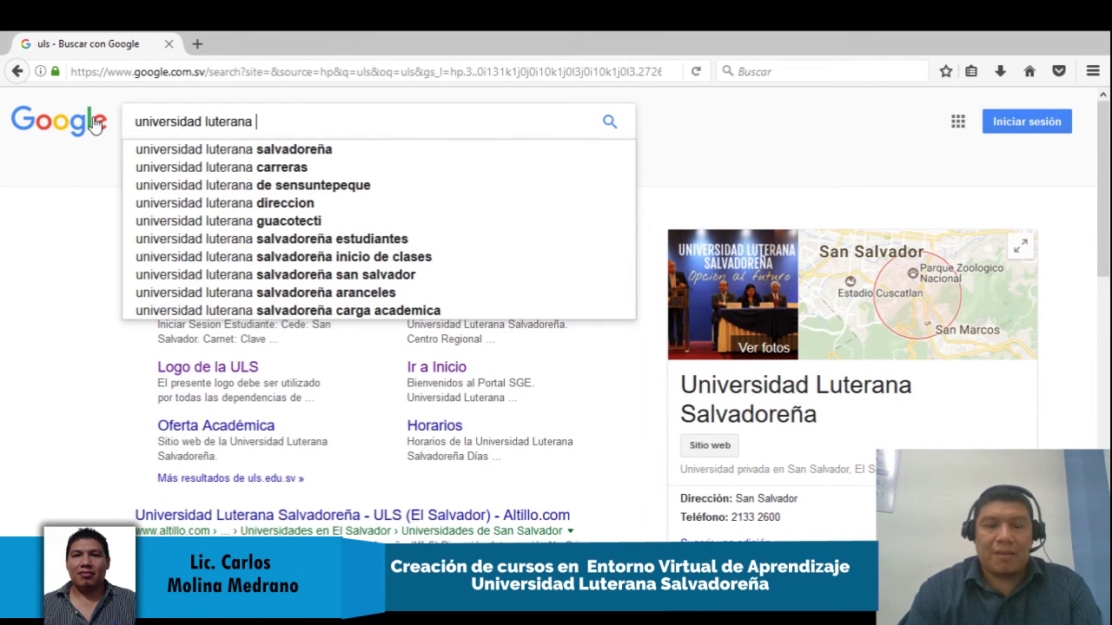
{"action": "type", "text": " salvadoreña"}
Search for 'universidad luterana salvadoreña' and load uls.edu.sv in a new tab
{"action": "key", "text": "Return"}
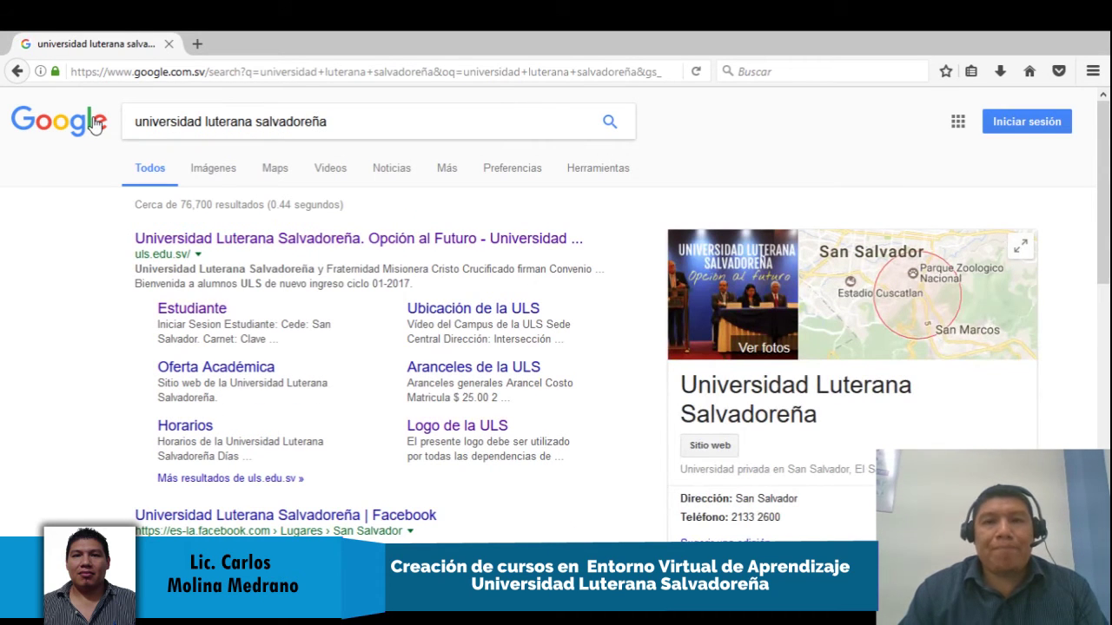
{"action": "left_click", "coordinate": [197, 43]}
{"action": "type", "text": "u"}
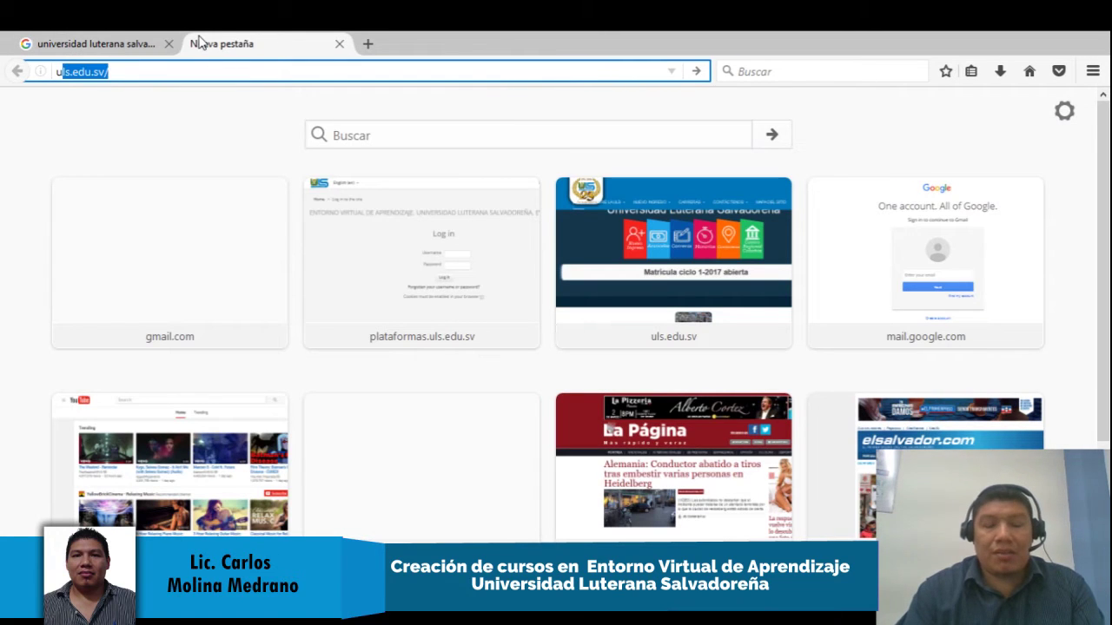
{"action": "type", "text": "ls.edu.sv"}
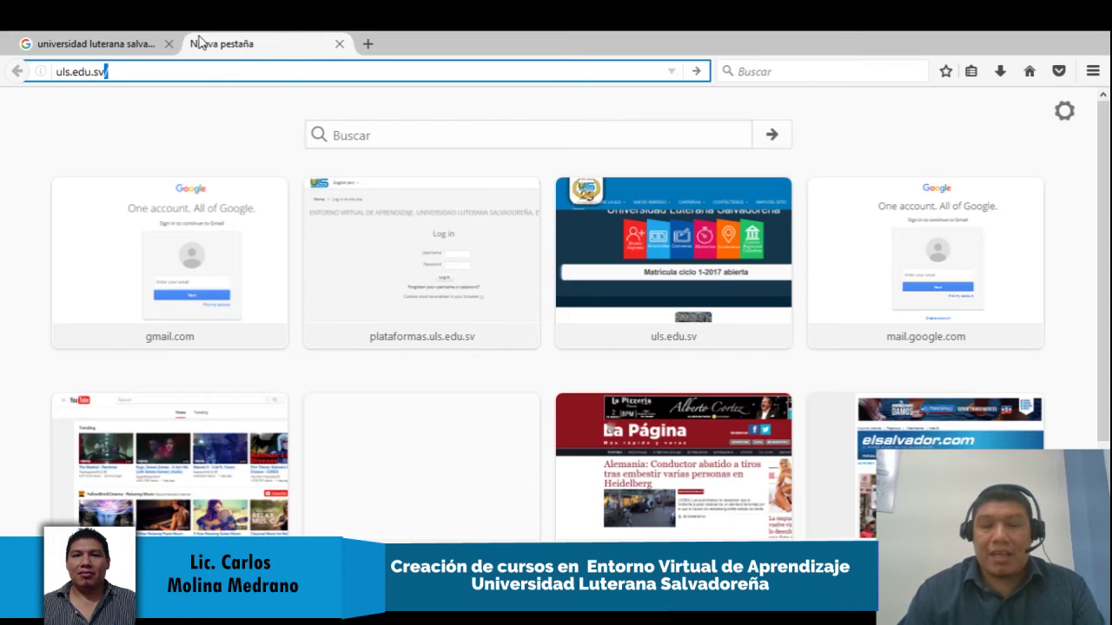
{"action": "key", "text": "Return"}
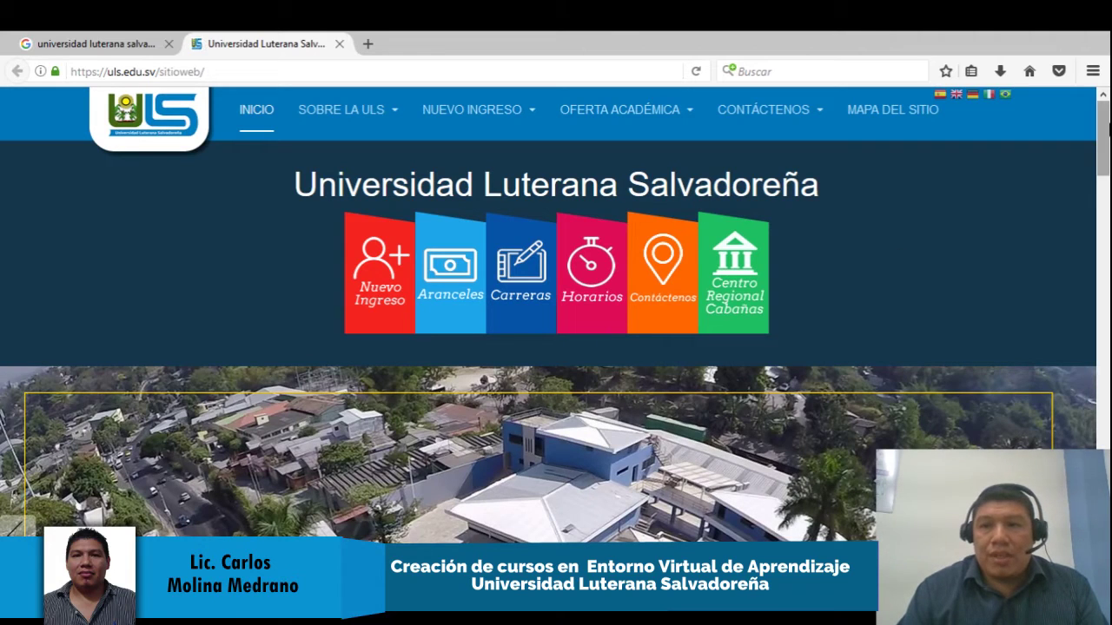
Scroll to the Servicios en Línea links and open the EVA virtual learning platform
{"action": "scroll", "coordinate": [1105, 152], "scroll_direction": "down", "scroll_amount": 3}
{"action": "scroll", "coordinate": [1105, 152], "scroll_direction": "down", "scroll_amount": 7}
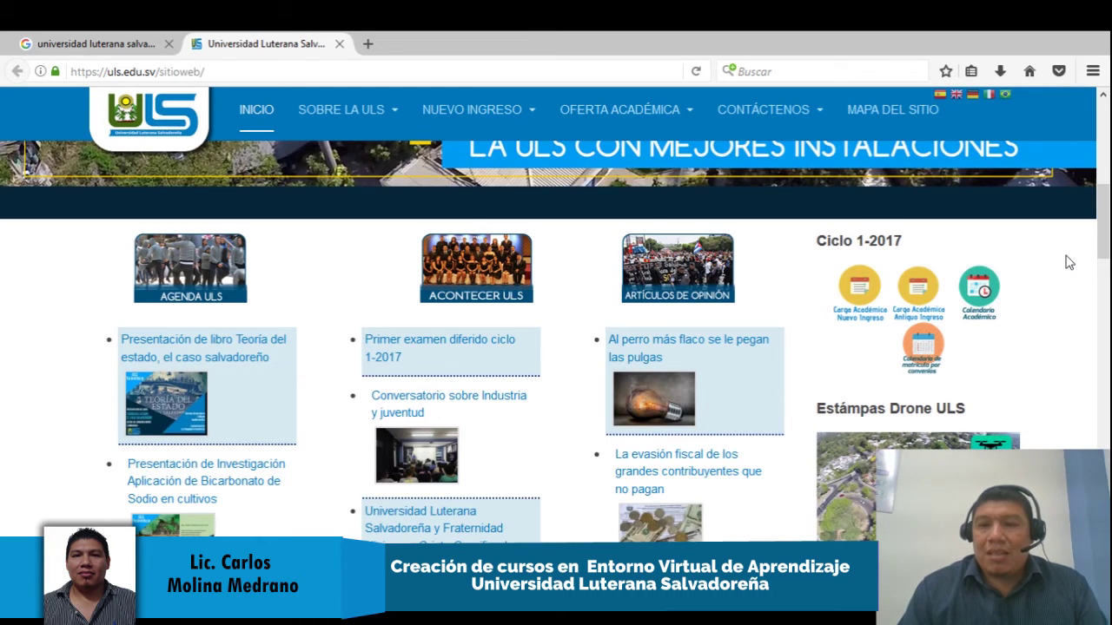
{"action": "scroll", "coordinate": [1068, 262], "scroll_direction": "down", "scroll_amount": 1}
{"action": "scroll", "coordinate": [1069, 263], "scroll_direction": "down", "scroll_amount": 2}
{"action": "scroll", "coordinate": [1069, 263], "scroll_direction": "down", "scroll_amount": 11}
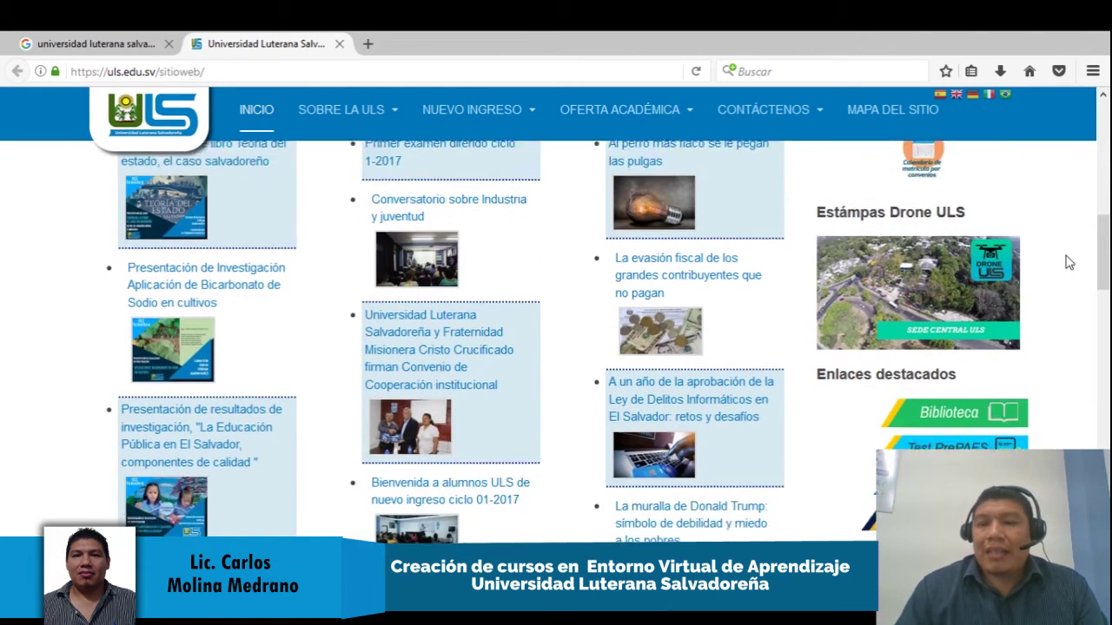
{"action": "scroll", "coordinate": [1069, 262], "scroll_direction": "up", "scroll_amount": 2}
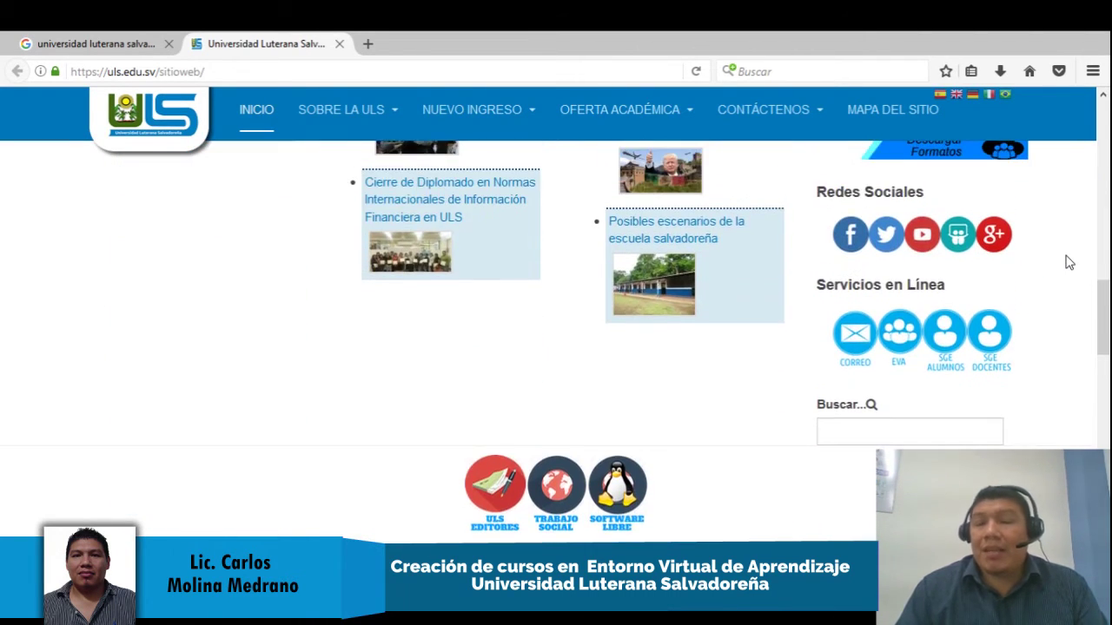
{"action": "scroll", "coordinate": [1068, 262], "scroll_direction": "up", "scroll_amount": 1}
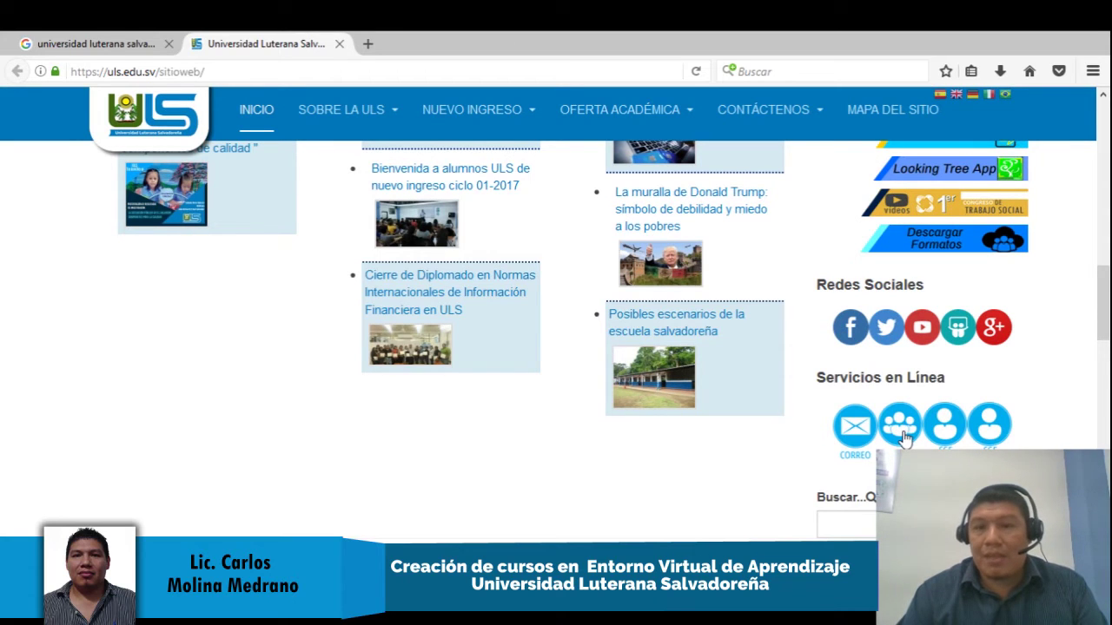
{"action": "left_click", "coordinate": [903, 436]}
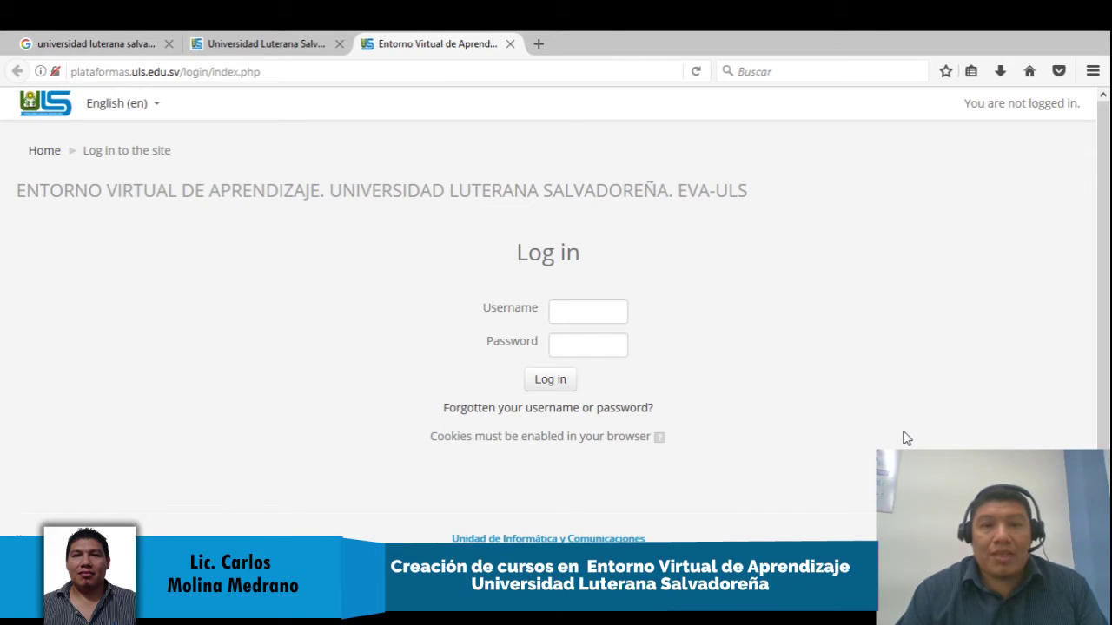
Switch the EVA login page to Español - Internacional (es)
{"action": "left_click", "coordinate": [153, 106]}
{"action": "left_click", "coordinate": [147, 163]}
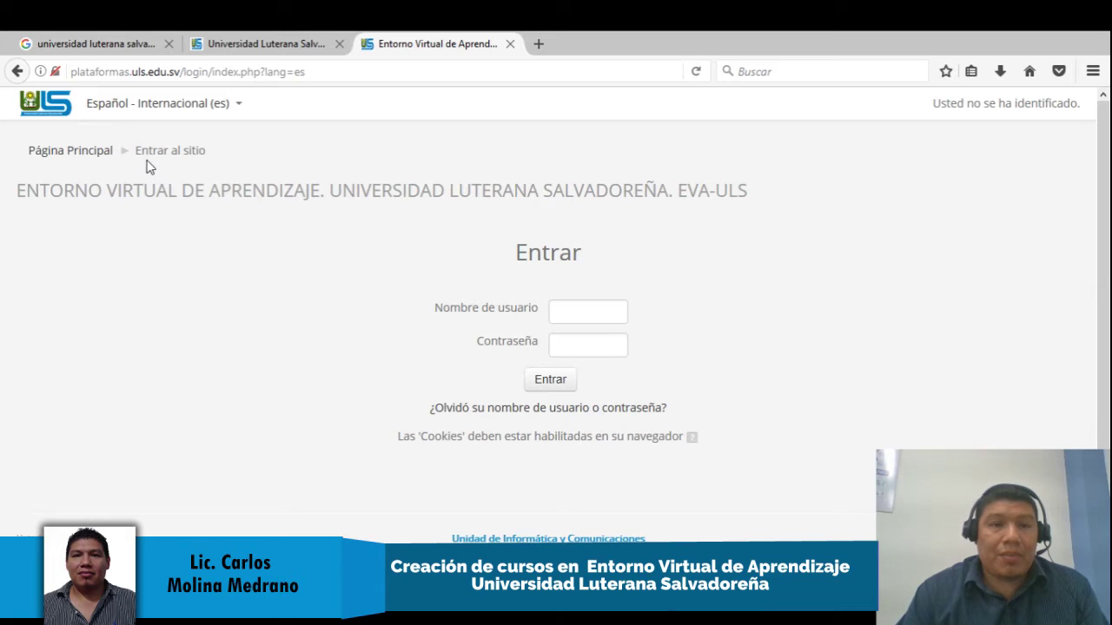
{"action": "left_click", "coordinate": [237, 107]}
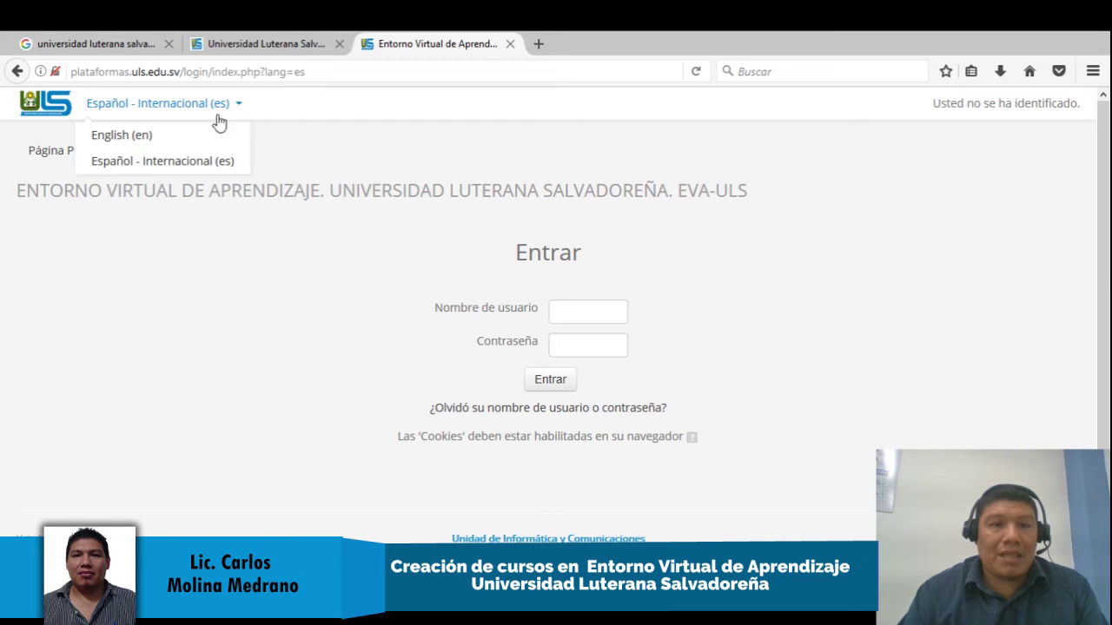
{"action": "left_click", "coordinate": [177, 162]}
Sign in with the account's username and password
{"action": "left_click", "coordinate": [597, 308]}
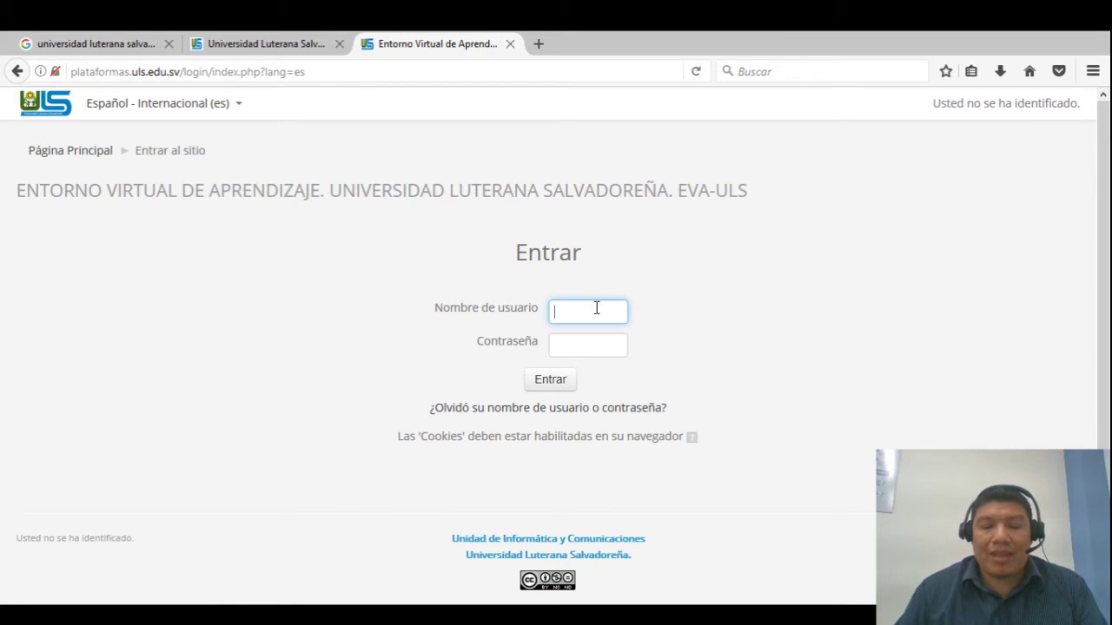
{"action": "key", "text": "Tab"}
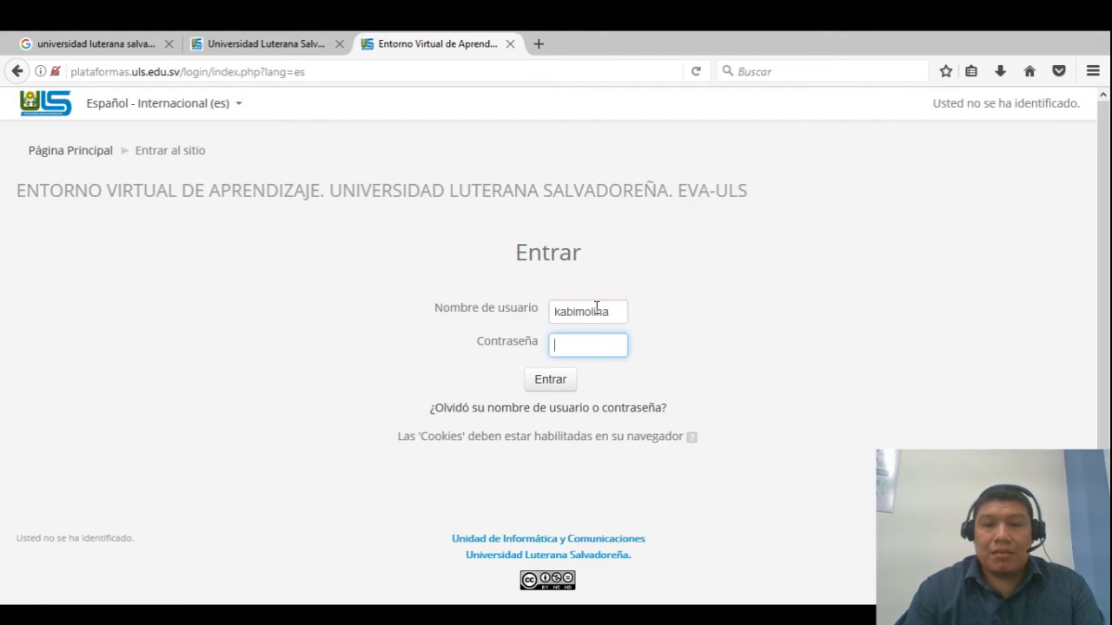
{"action": "type", "text": "••••••••••••"}
{"action": "key", "text": "Return"}
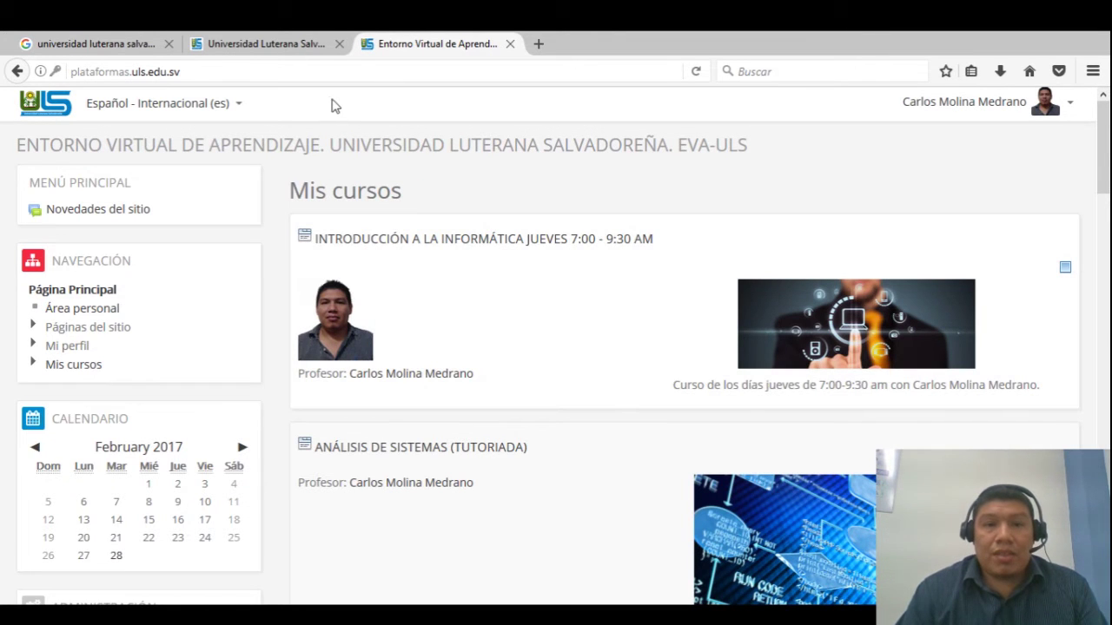
Go to Administración del sitio > Cursos > Administrar cursos y categorías
{"action": "scroll", "coordinate": [1101, 154], "scroll_direction": "down", "scroll_amount": 2}
{"action": "mouse_move", "coordinate": [1102, 154]}
{"action": "left_mouse_down"}
{"action": "mouse_move", "coordinate": [1101, 474]}
{"action": "mouse_move", "coordinate": [1102, 154]}
{"action": "left_mouse_up"}
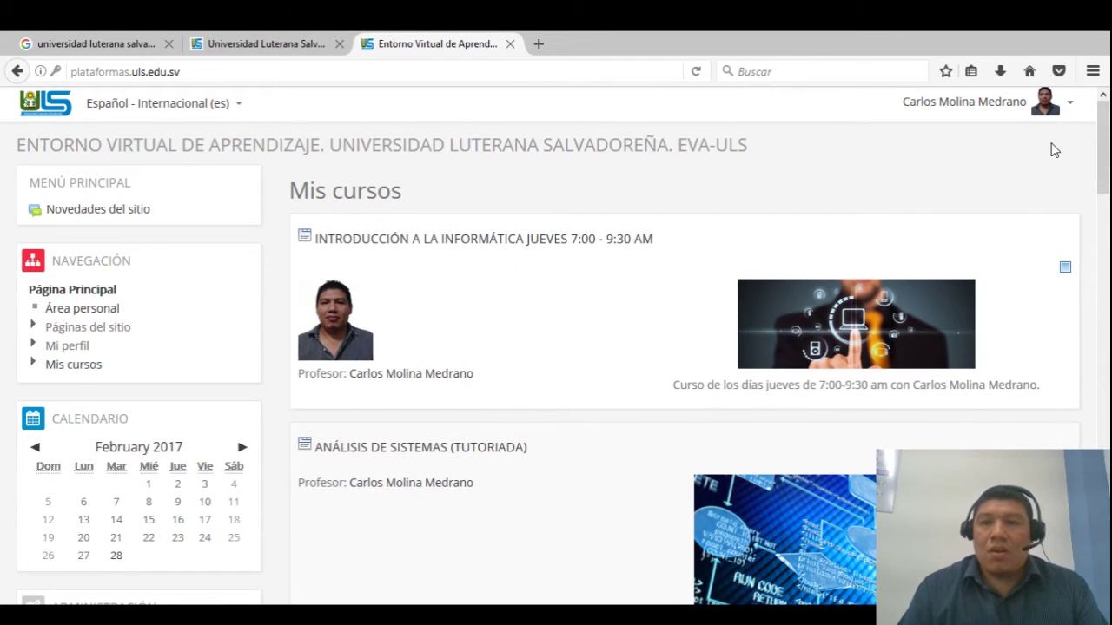
{"action": "scroll", "coordinate": [1053, 150], "scroll_direction": "down", "scroll_amount": 1}
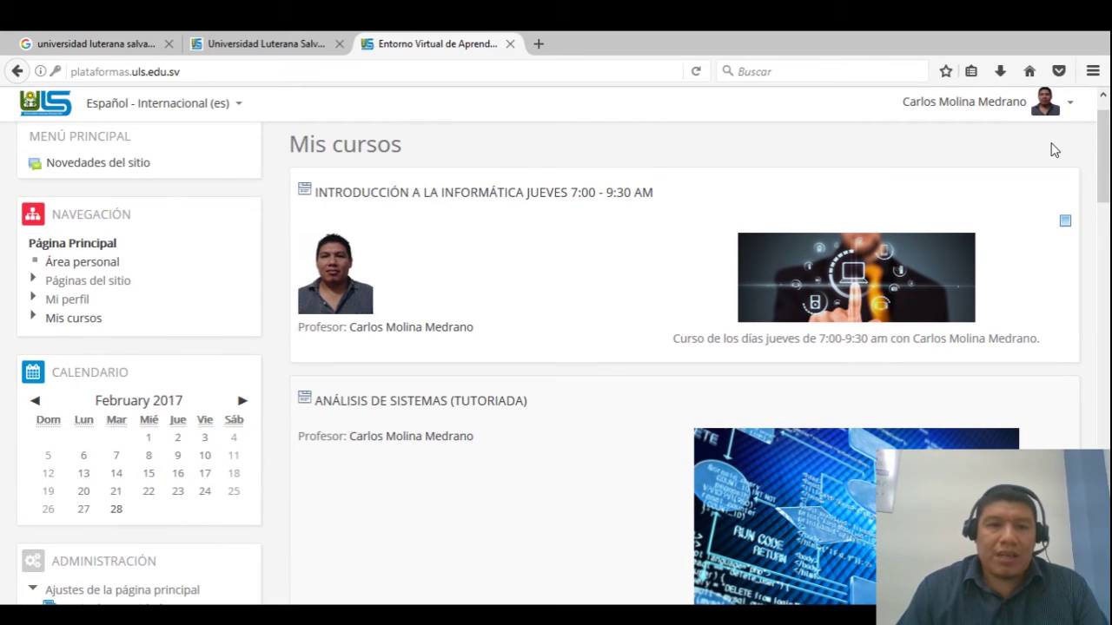
{"action": "scroll", "coordinate": [1054, 150], "scroll_direction": "down", "scroll_amount": 6}
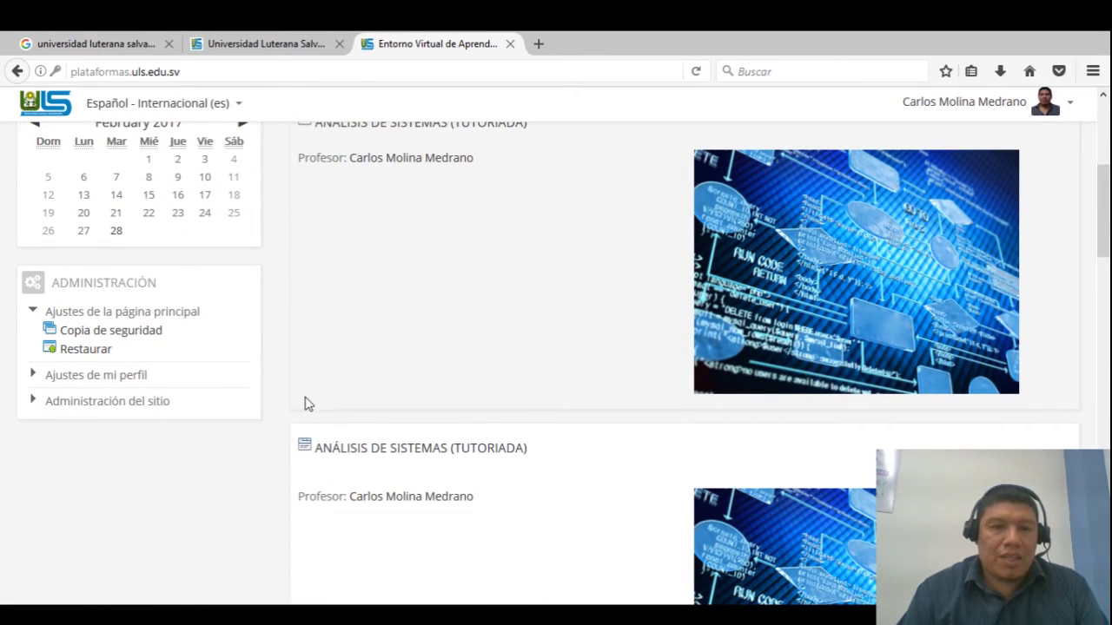
{"action": "scroll", "coordinate": [1103, 210], "scroll_direction": "up", "scroll_amount": 7}
{"action": "scroll", "coordinate": [1106, 201], "scroll_direction": "down", "scroll_amount": 5}
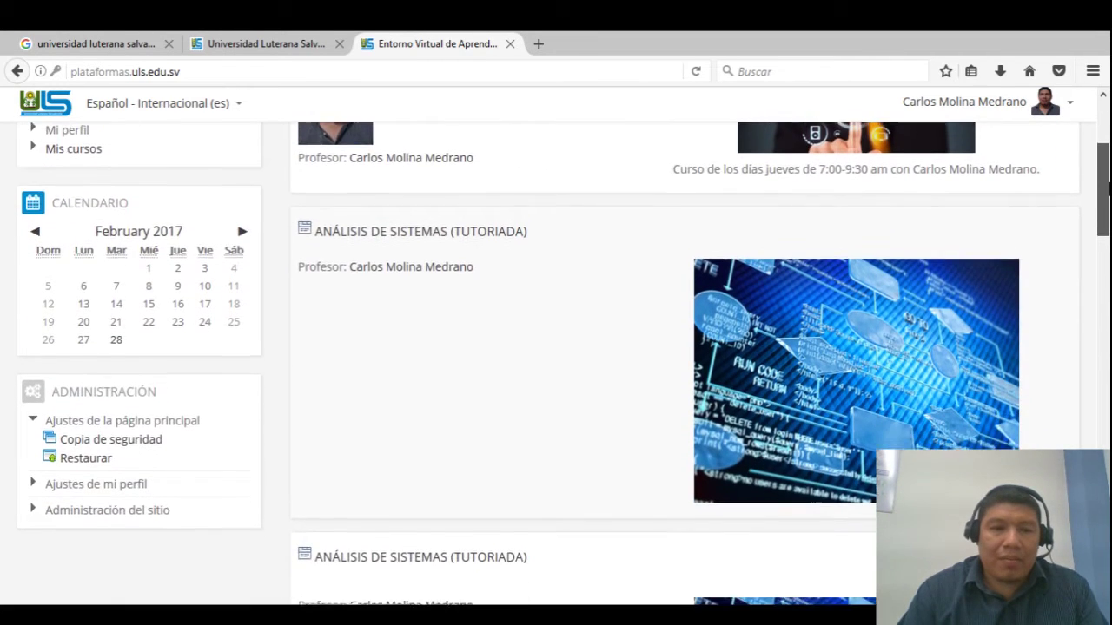
{"action": "scroll", "coordinate": [1107, 202], "scroll_direction": "down", "scroll_amount": 1}
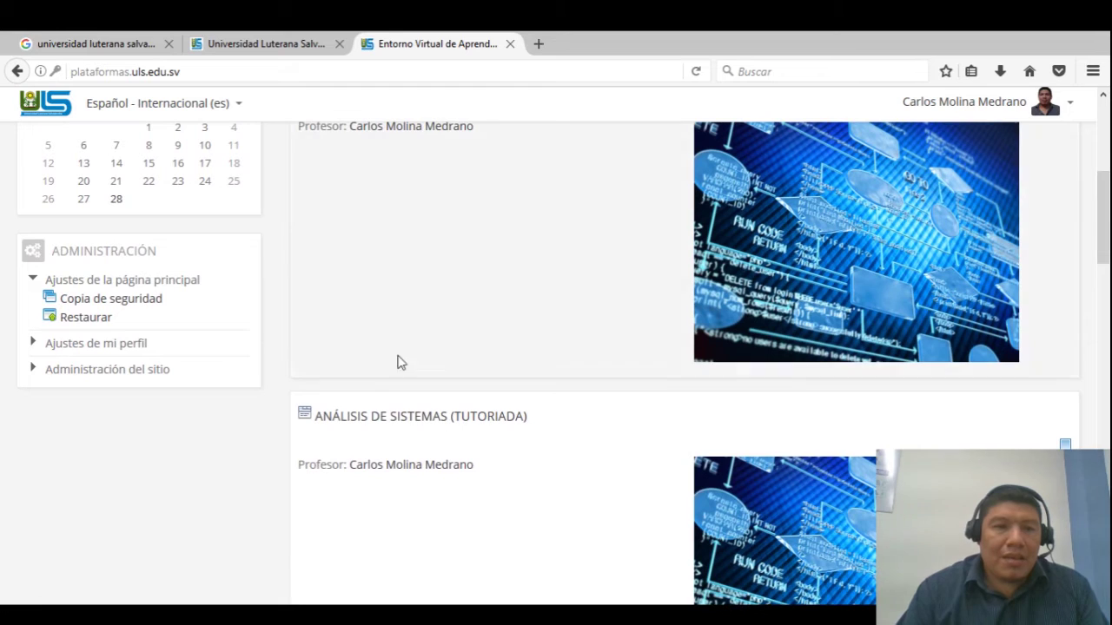
{"action": "left_click", "coordinate": [111, 372]}
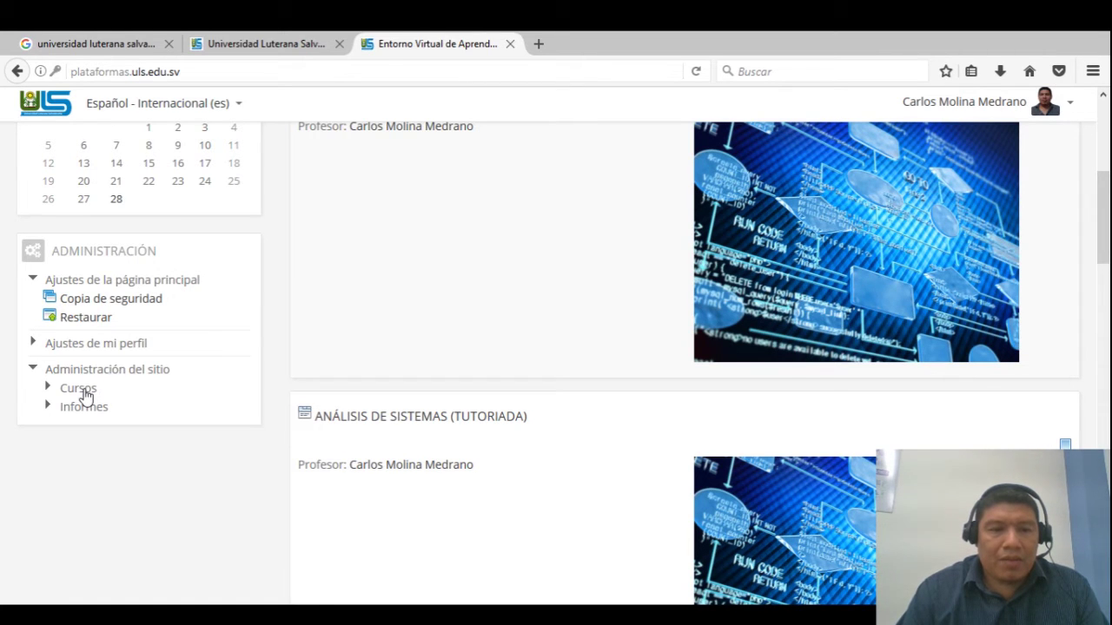
{"action": "left_click", "coordinate": [86, 391]}
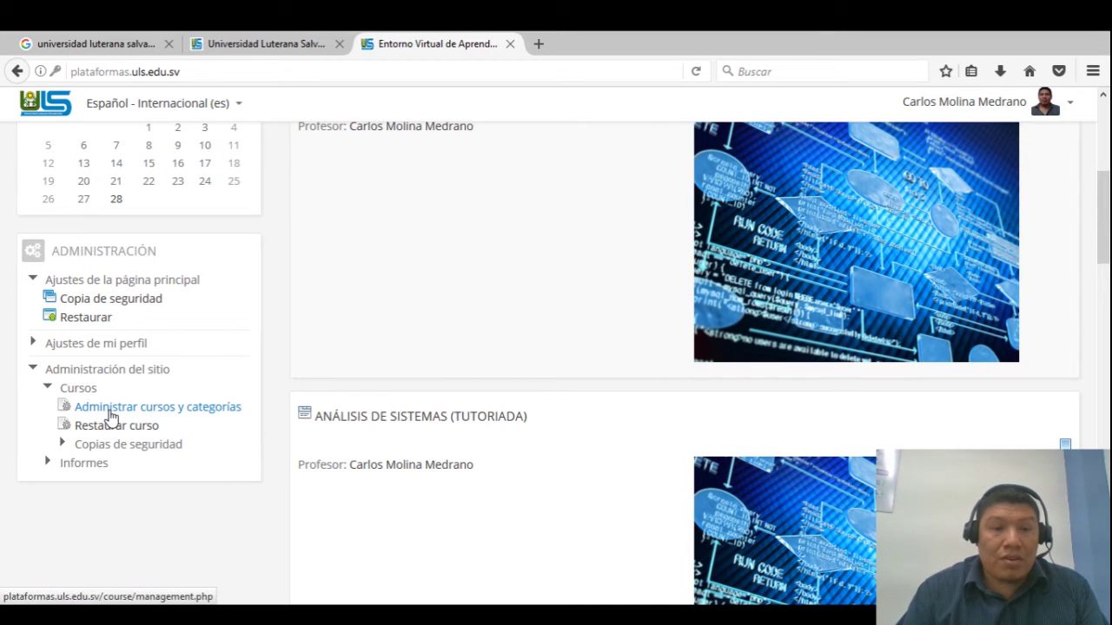
{"action": "left_click", "coordinate": [110, 411]}
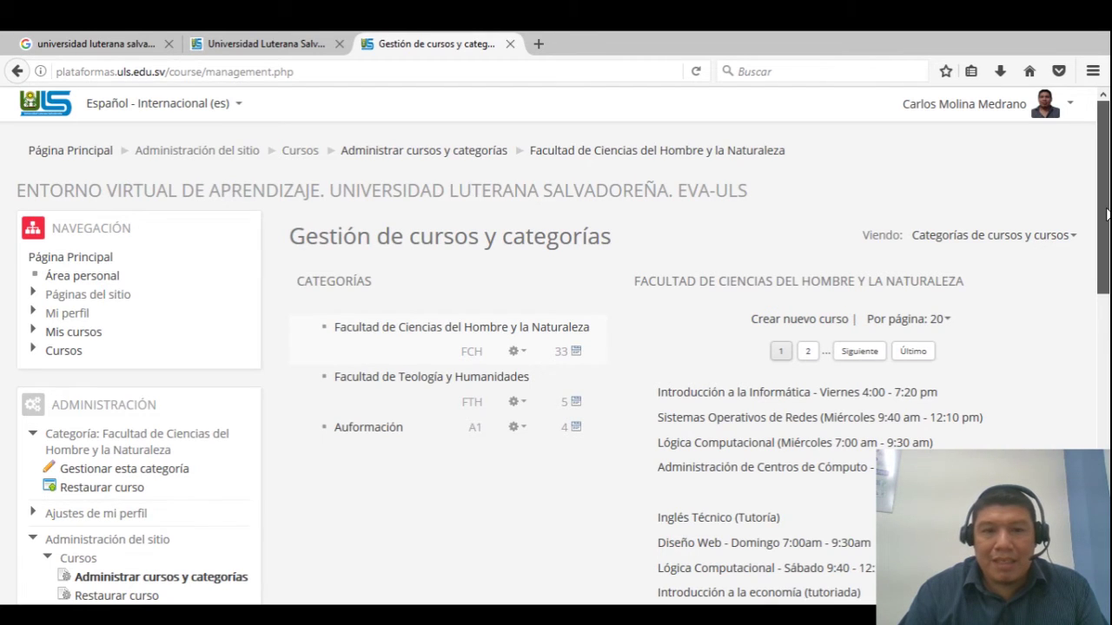
Select the Facultad de Ciencias del Hombre y la Naturaleza category and choose Crear nuevo curso
{"action": "scroll", "coordinate": [1102, 215], "scroll_direction": "down", "scroll_amount": 2}
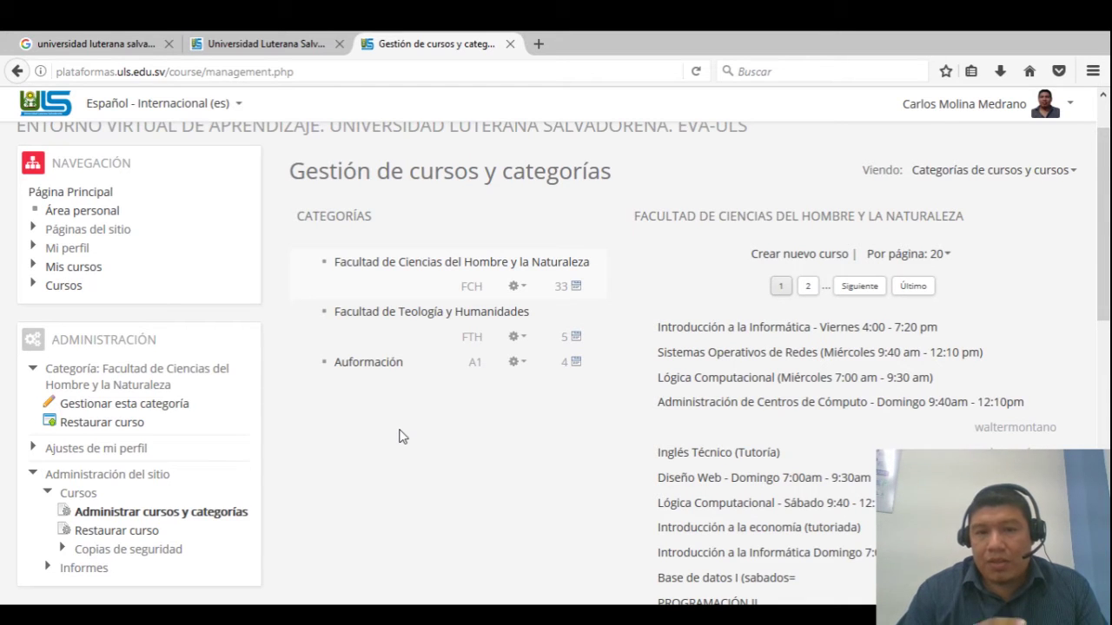
{"action": "left_click", "coordinate": [425, 315]}
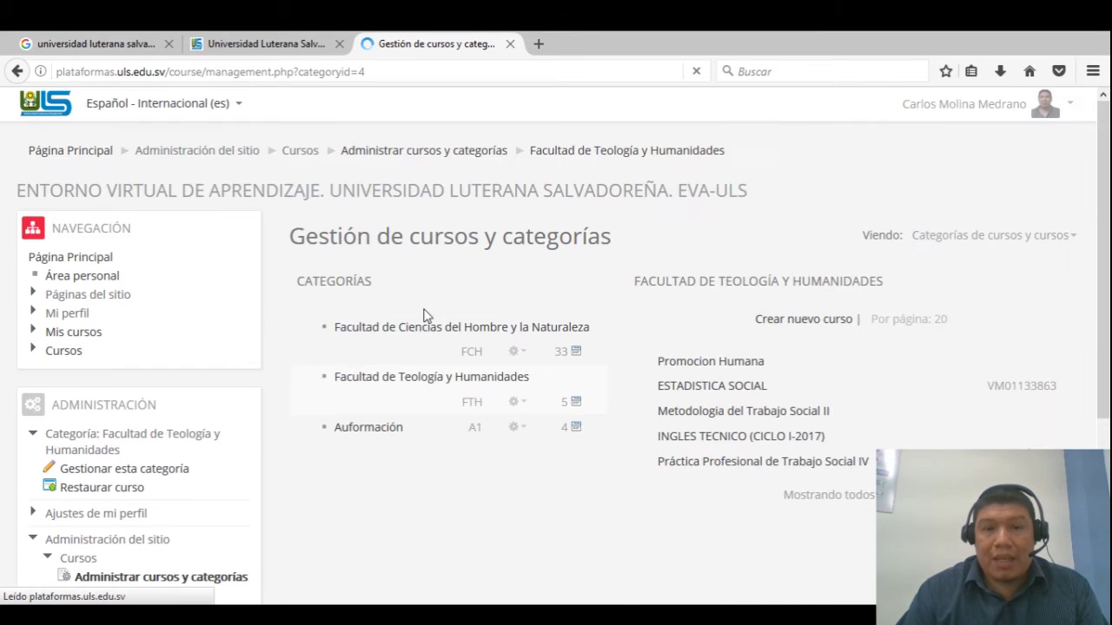
{"action": "left_click", "coordinate": [569, 330]}
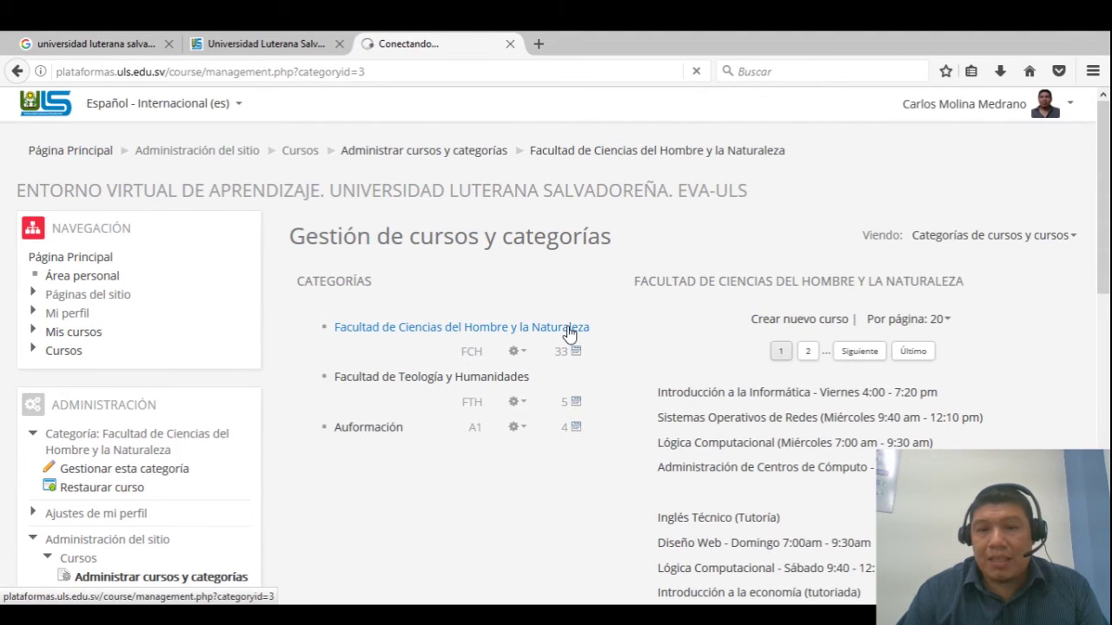
{"action": "left_click", "coordinate": [801, 322]}
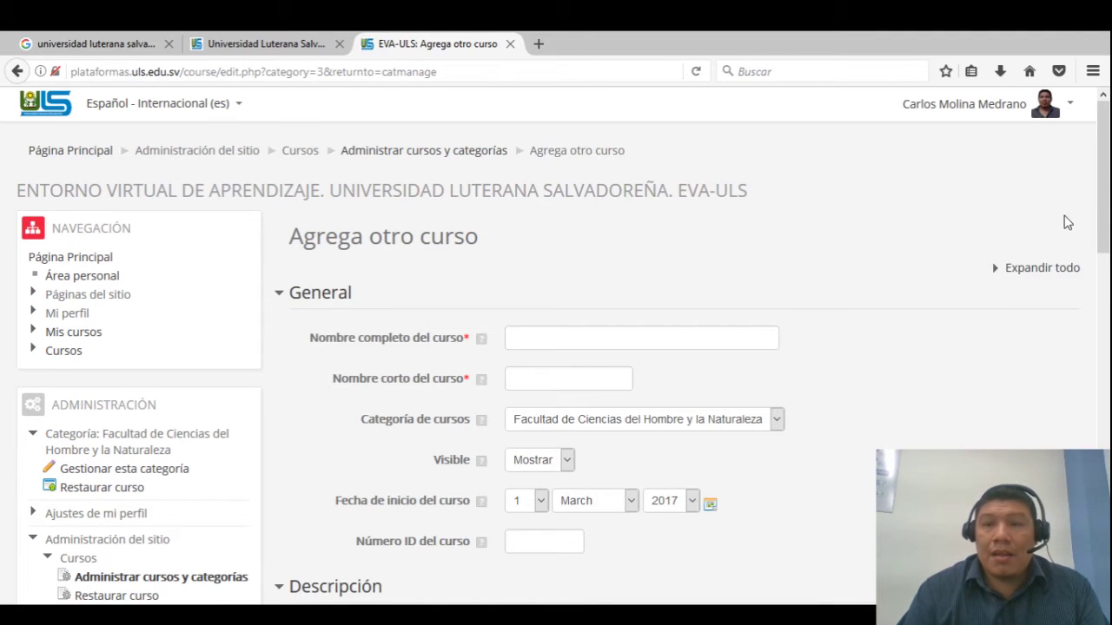
Enter 'Prueba curso EVA' as the full course name and 'PEVA' as the short name
{"action": "scroll", "coordinate": [753, 218], "scroll_direction": "down", "scroll_amount": 3}
{"action": "left_click", "coordinate": [708, 213]}
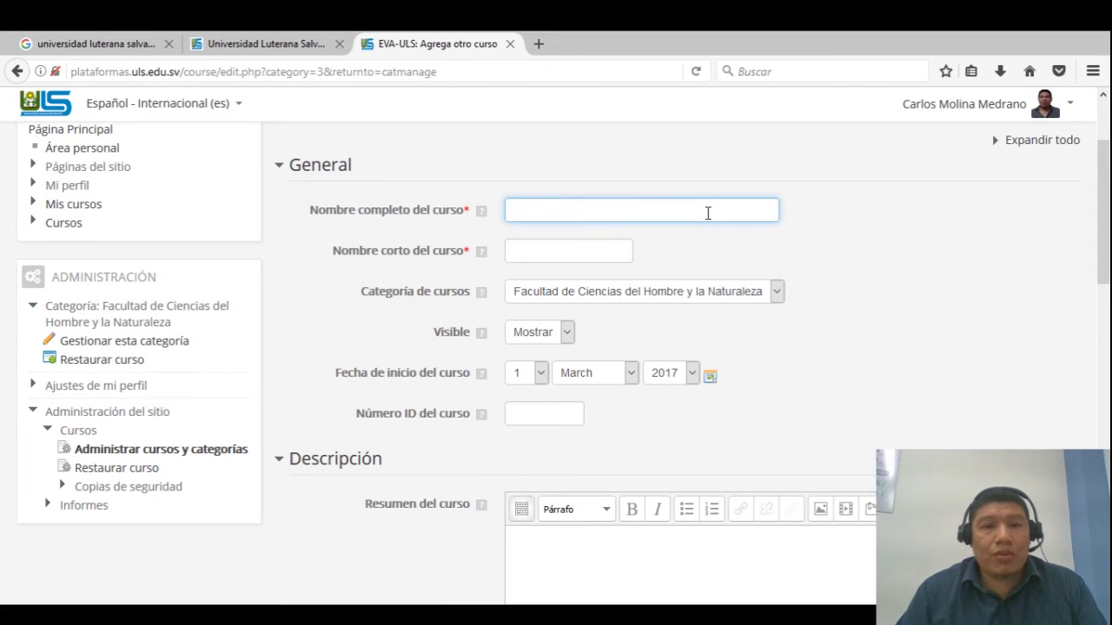
{"action": "type", "text": "Prueba cu"}
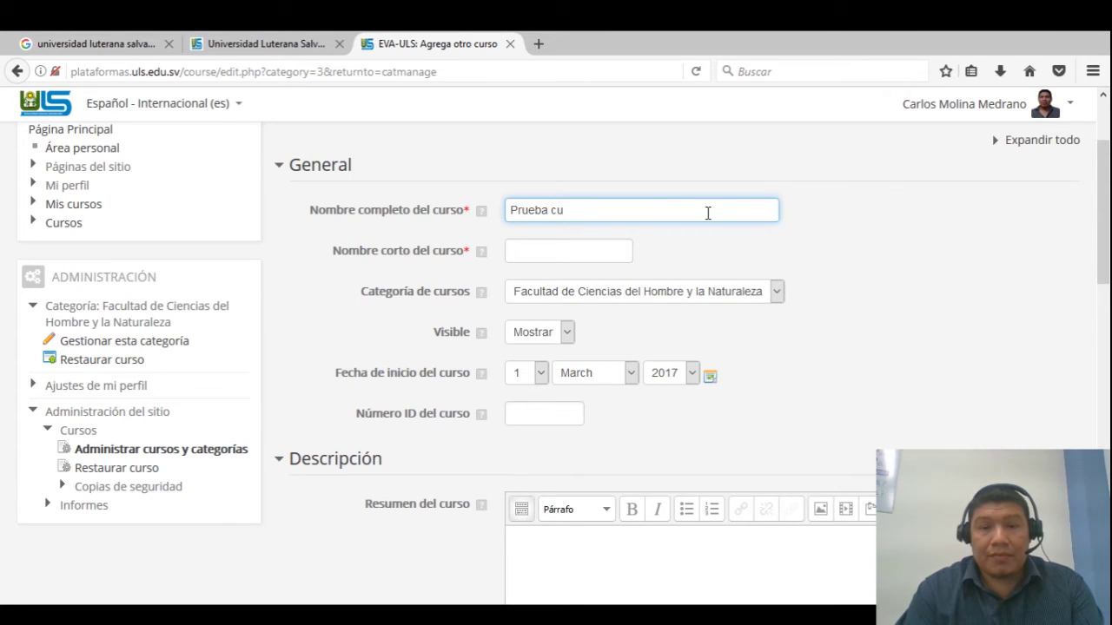
{"action": "type", "text": "rso EVA"}
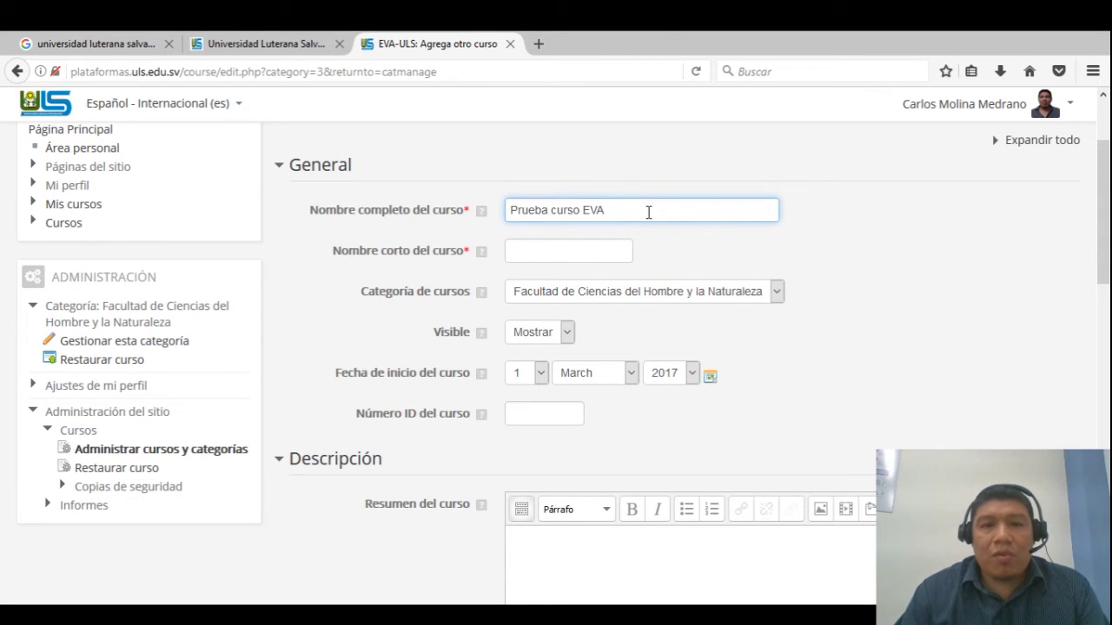
{"action": "left_click", "coordinate": [581, 248]}
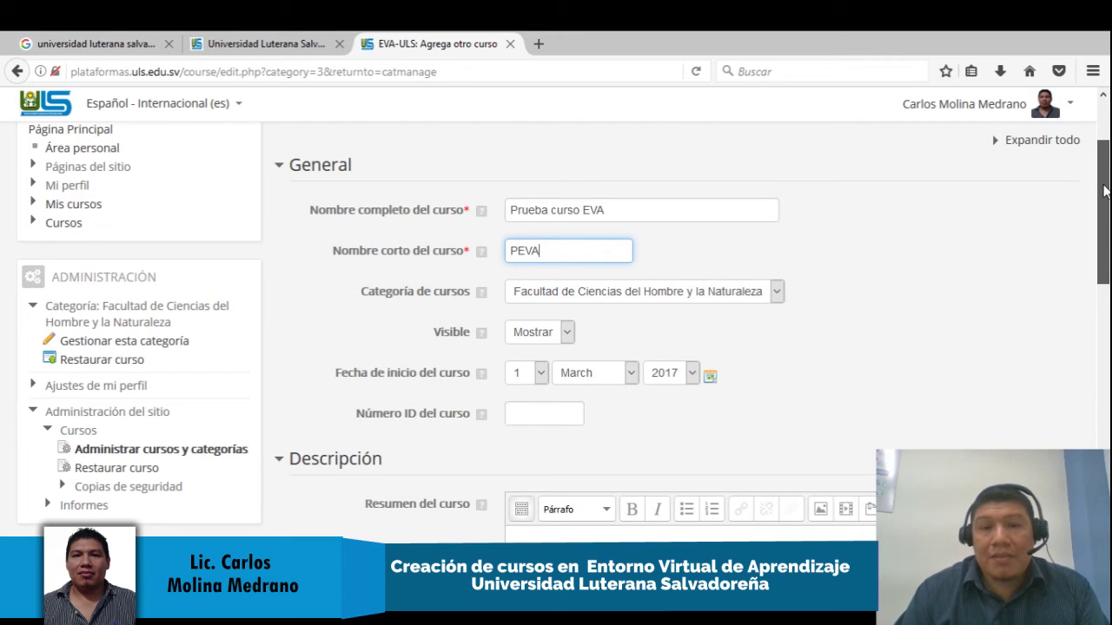
{"action": "left_click_drag", "start_coordinate": [1103, 191], "coordinate": [1103, 201]}
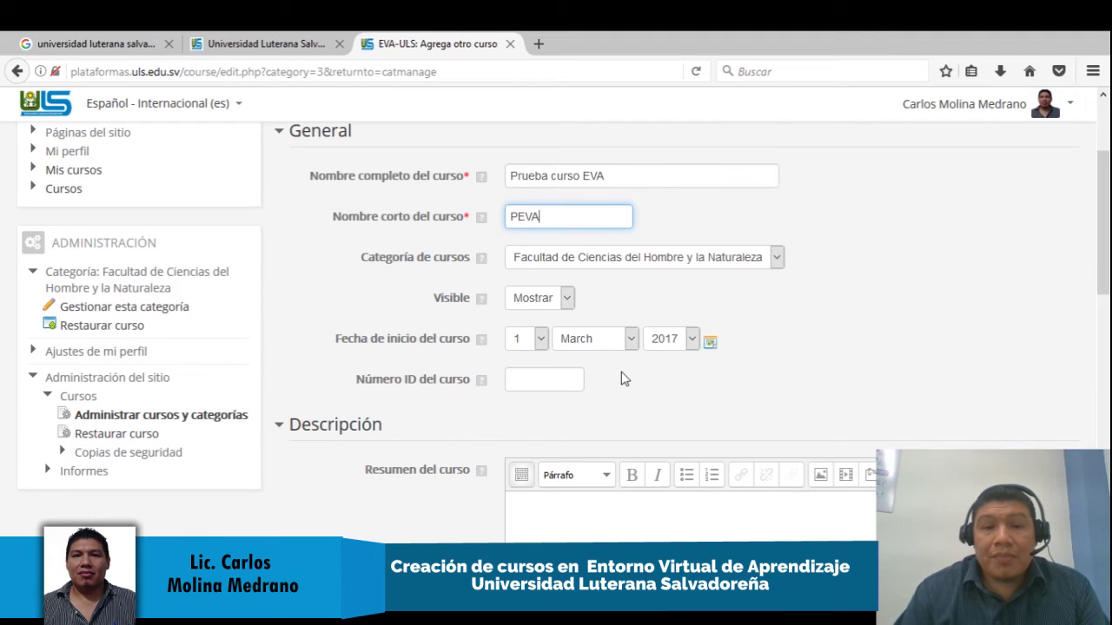
{"action": "left_click", "coordinate": [527, 379]}
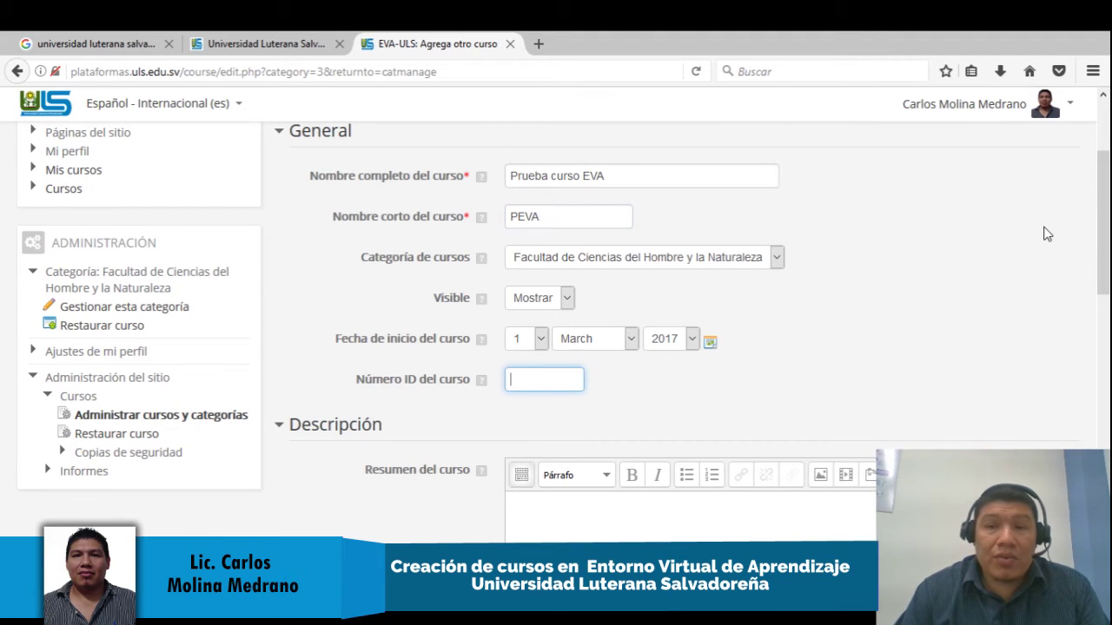
Write 'Este es un curso de prueba.' in Resumen del curso and expand the editor toolbar
{"action": "left_click_drag", "start_coordinate": [1101, 195], "coordinate": [1101, 253]}
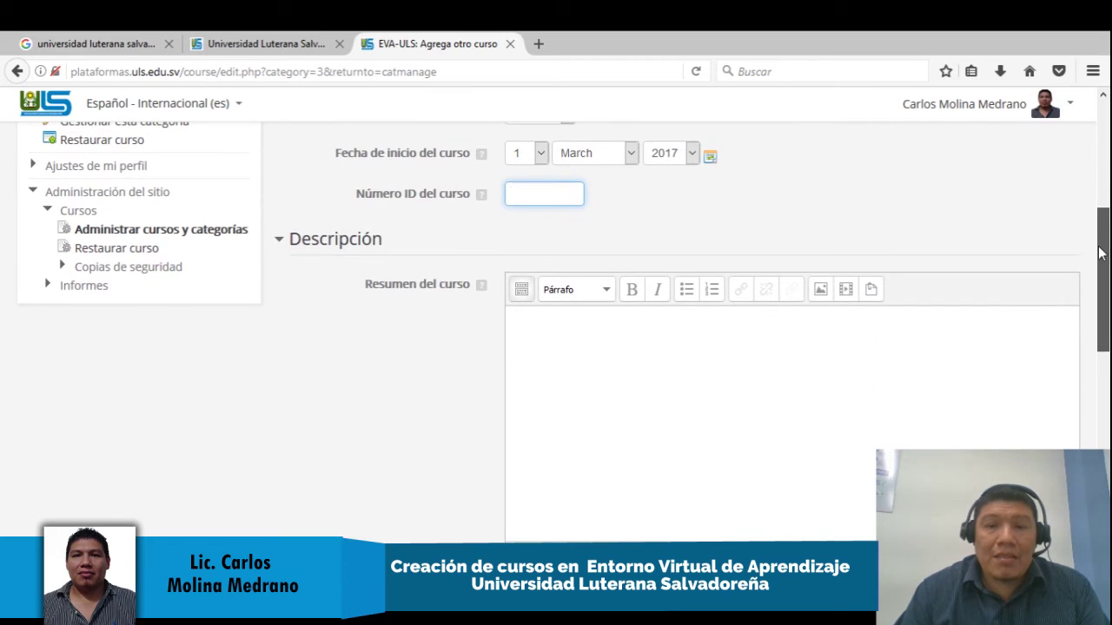
{"action": "left_click", "coordinate": [940, 327]}
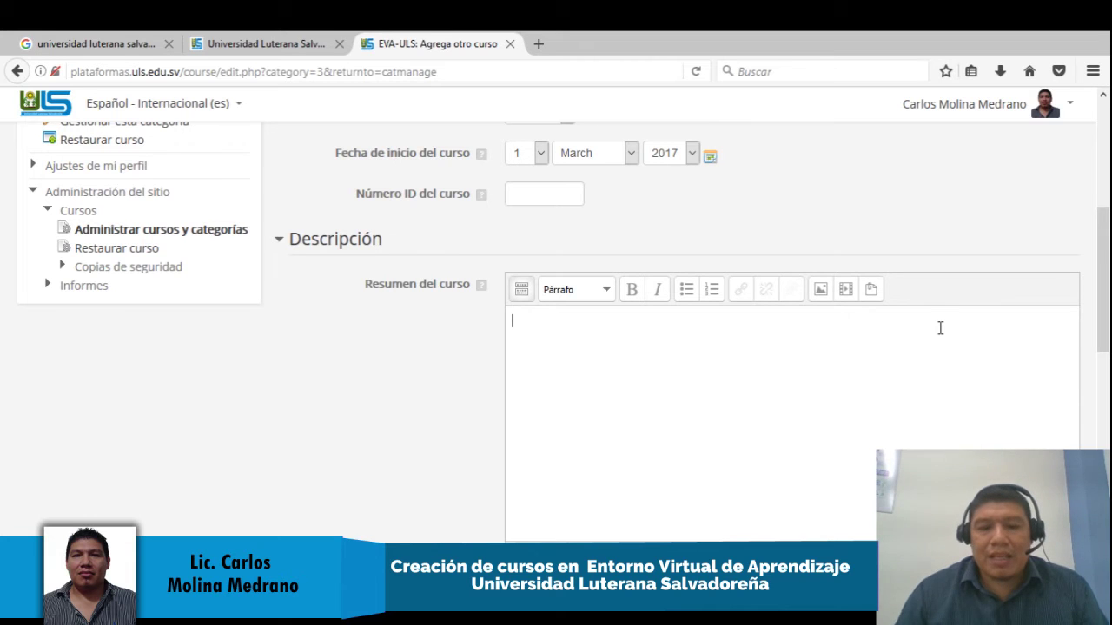
{"action": "type", "text": "eSE"}
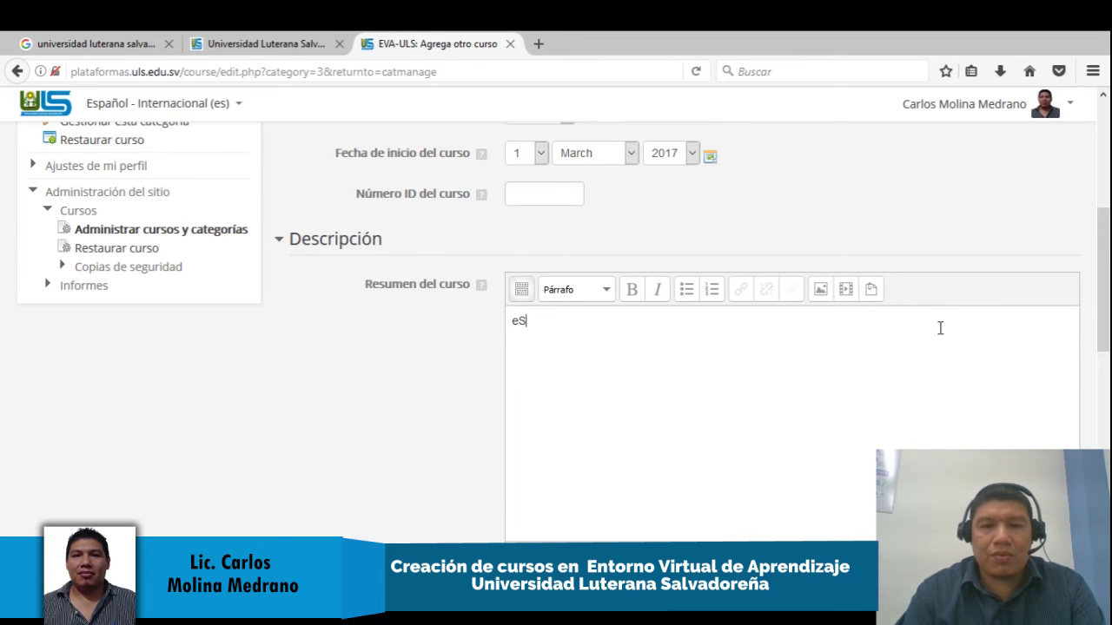
{"action": "key", "text": "BackSpace"}
{"action": "key", "text": "BackSpace"}
{"action": "key", "text": "BackSpace"}
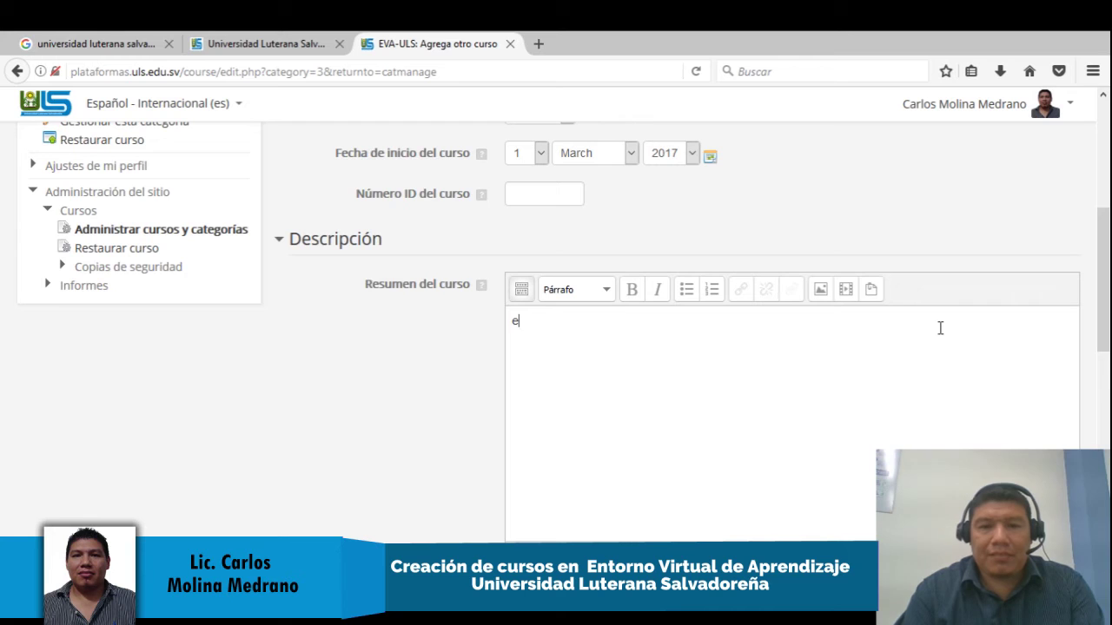
{"action": "type", "text": "Este es "}
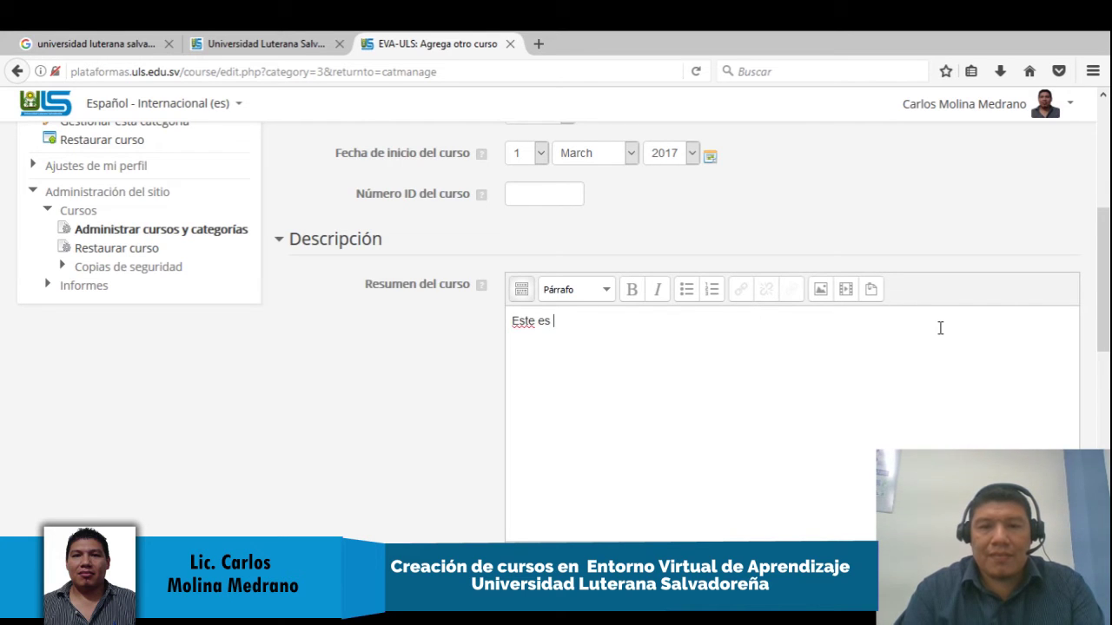
{"action": "type", "text": "un curso d"}
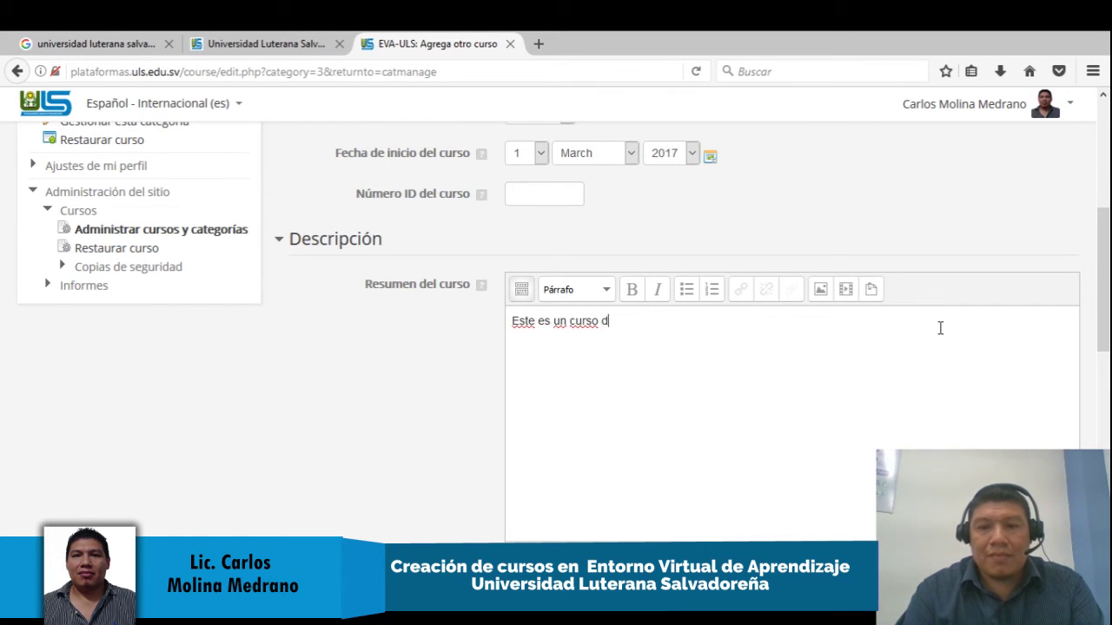
{"action": "type", "text": "e prueba"}
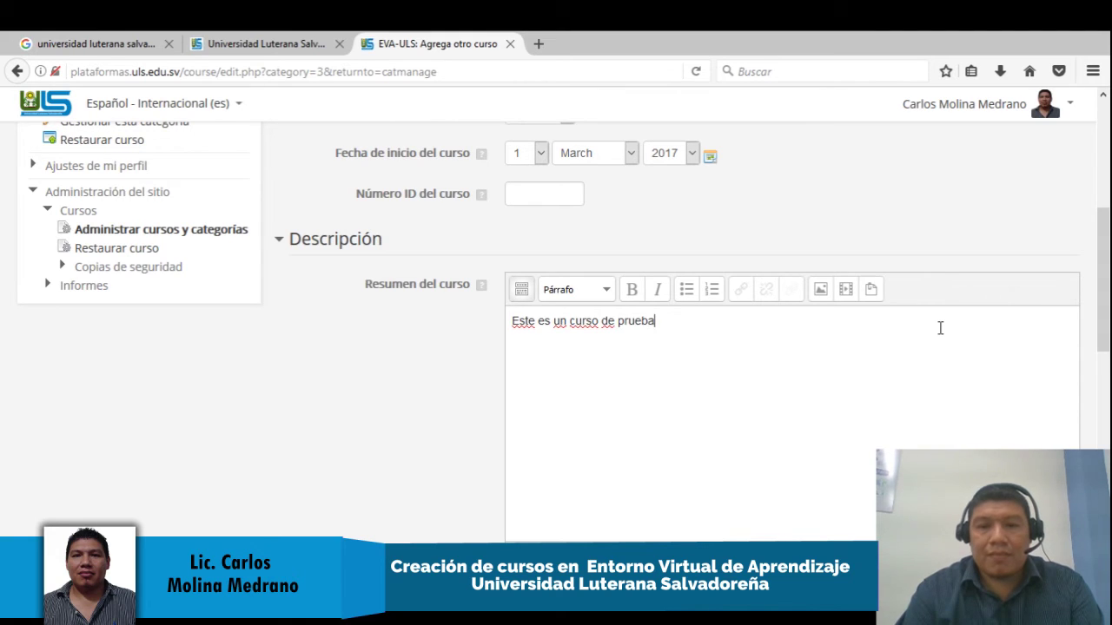
{"action": "key", "text": "BackSpace"}
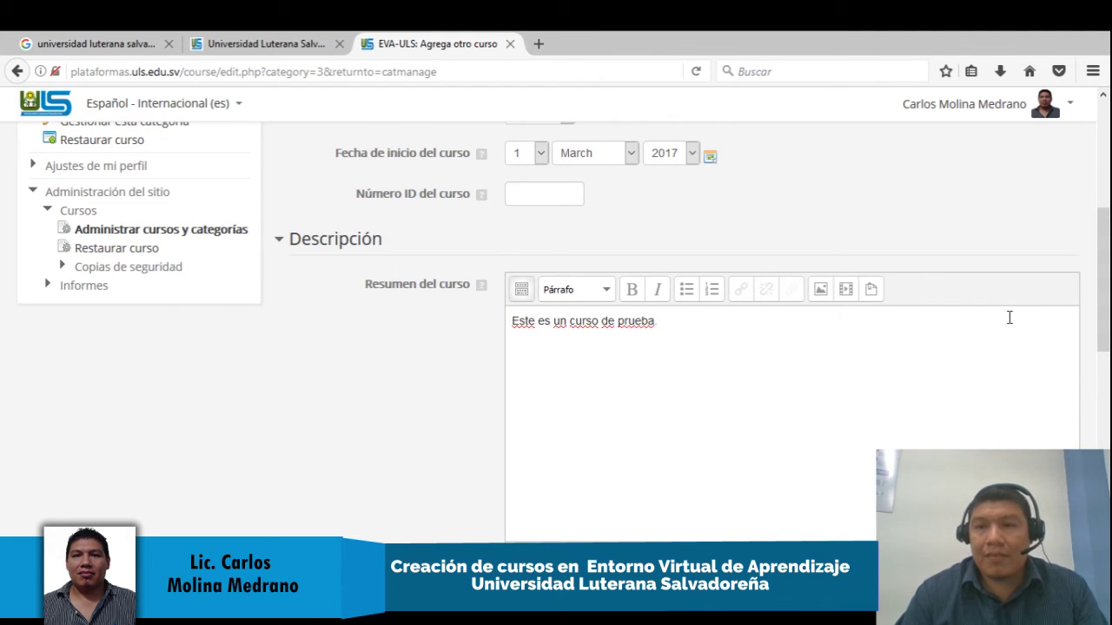
{"action": "type", "text": "."}
{"action": "key", "text": "Return"}
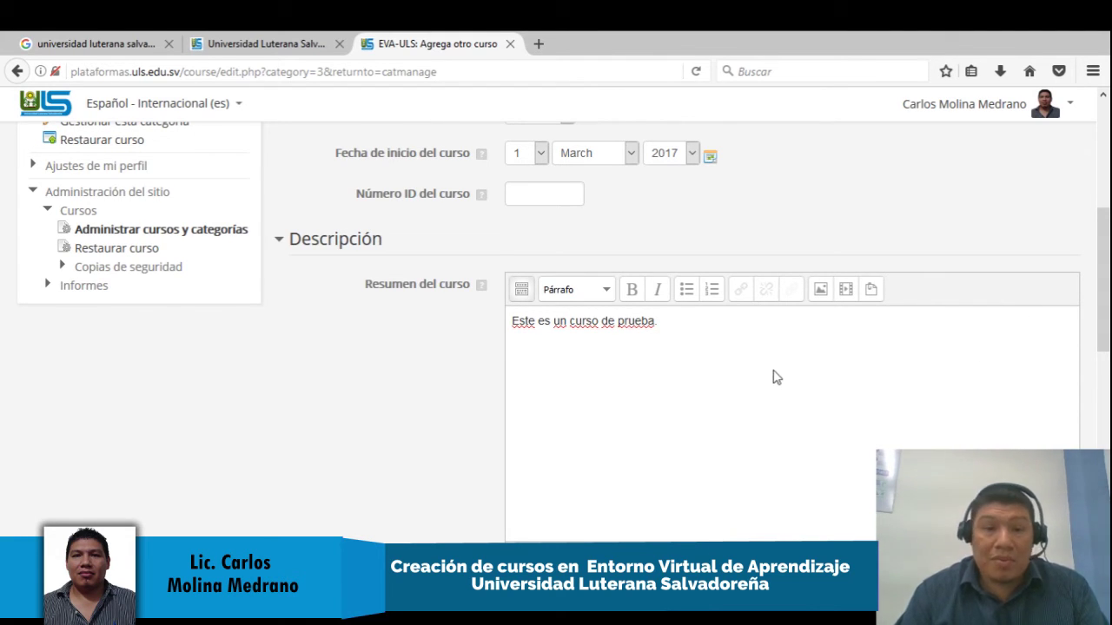
{"action": "left_click", "coordinate": [521, 290]}
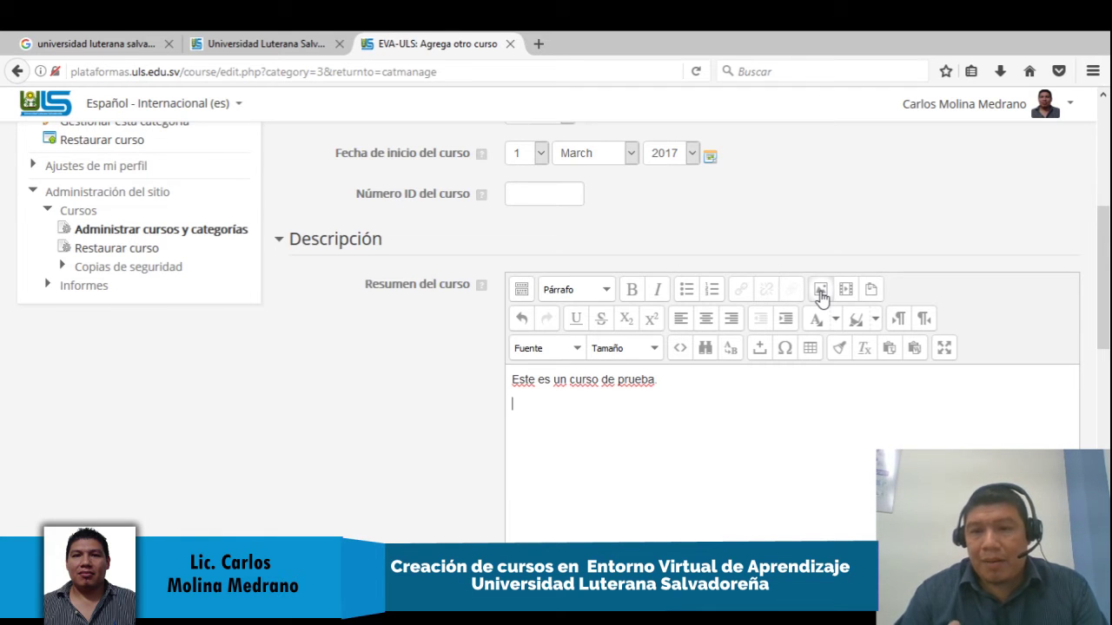
{"action": "left_click", "coordinate": [540, 45]}
Search Google El Salvador for 'cursos de moodle'
{"action": "type", "text": "google.com.sv/"}
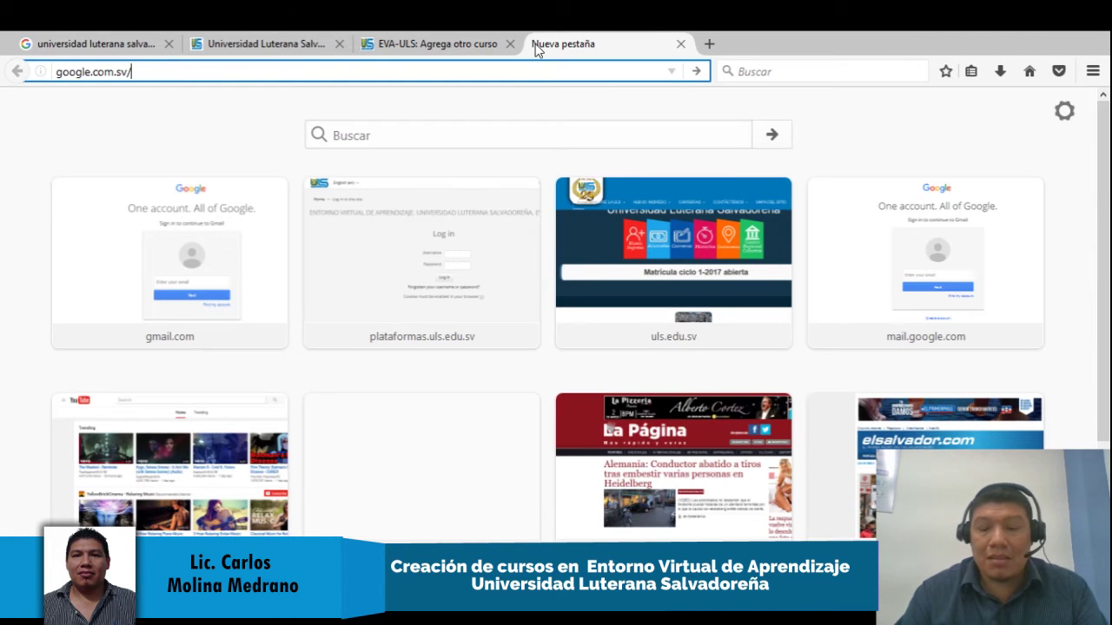
{"action": "key", "text": "Return"}
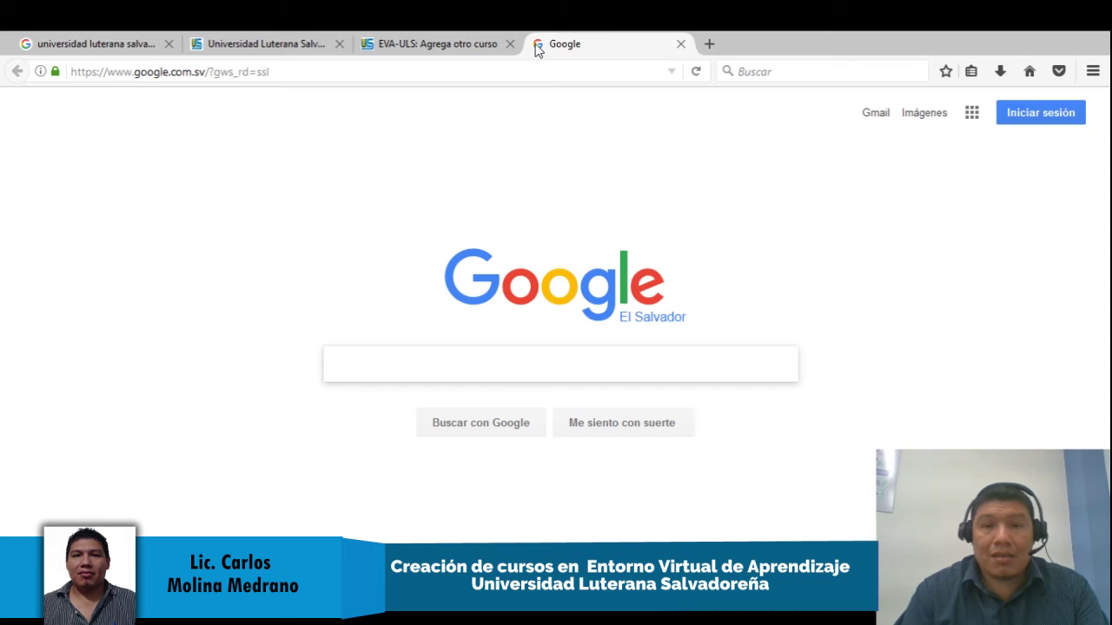
{"action": "type", "text": "cursos d"}
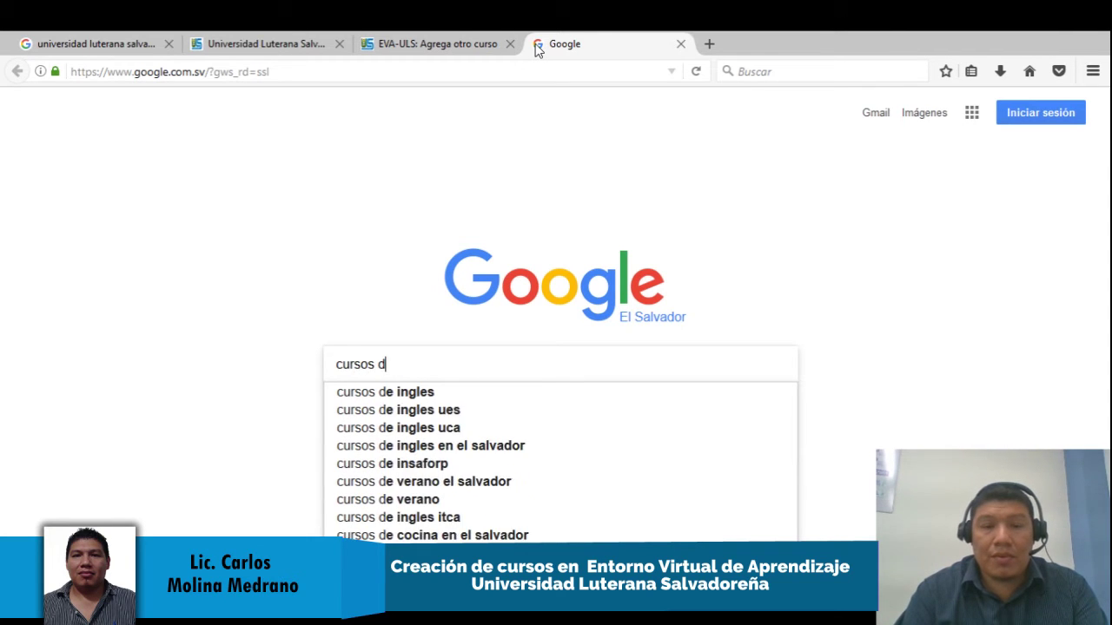
{"action": "key", "text": "BackSpace"}
{"action": "type", "text": "de moodle"}
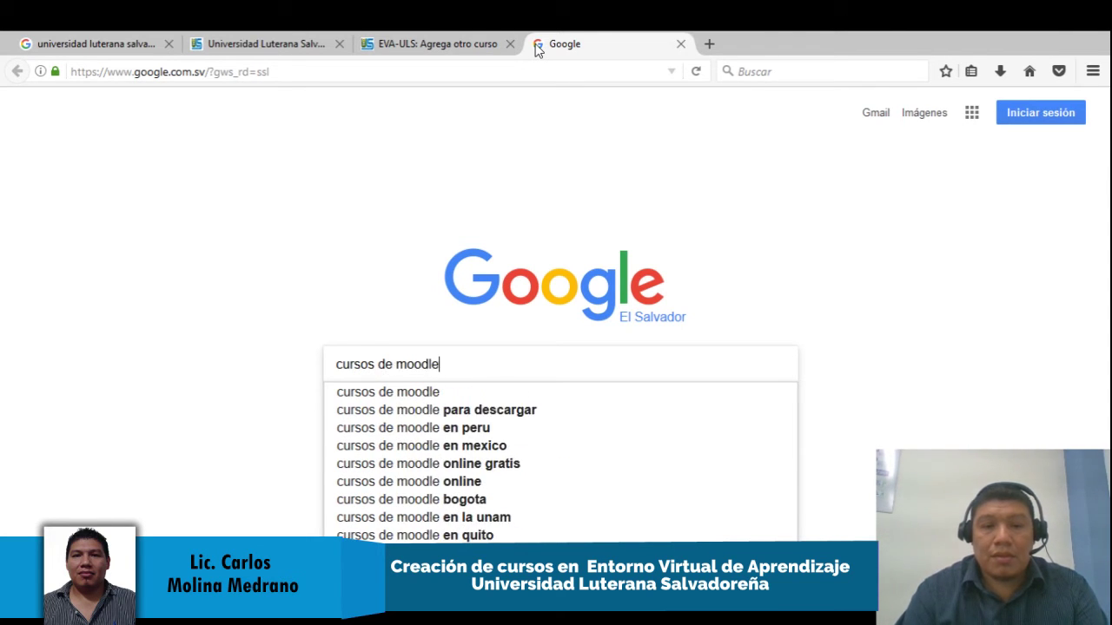
{"action": "key", "text": "Return"}
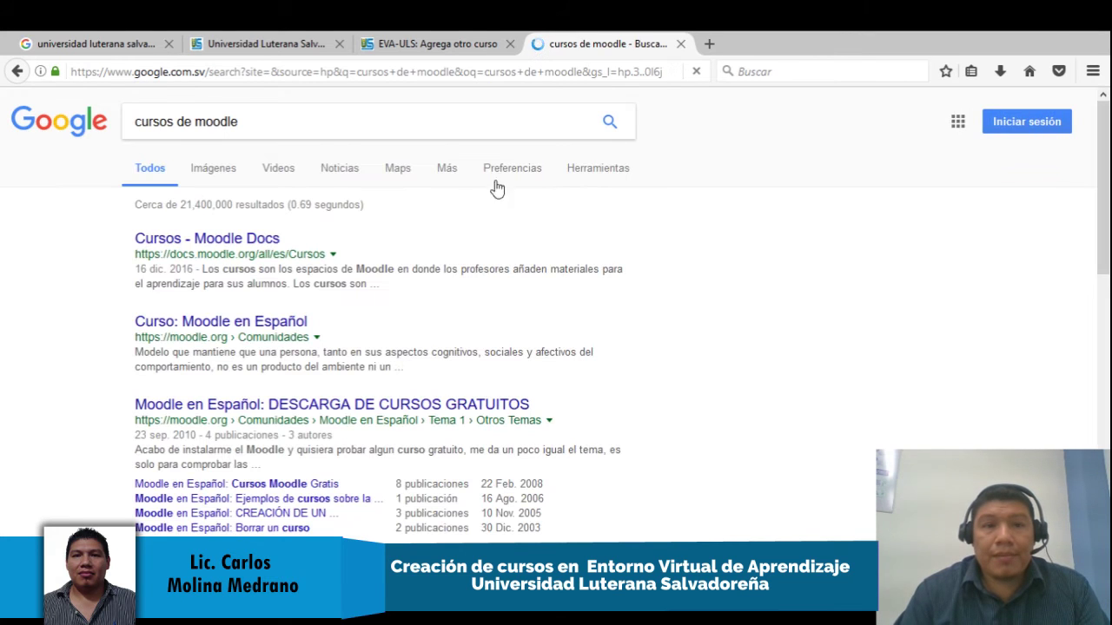
Open the orange Moodle cloud image full size, then return to the course form
{"action": "left_click", "coordinate": [224, 174]}
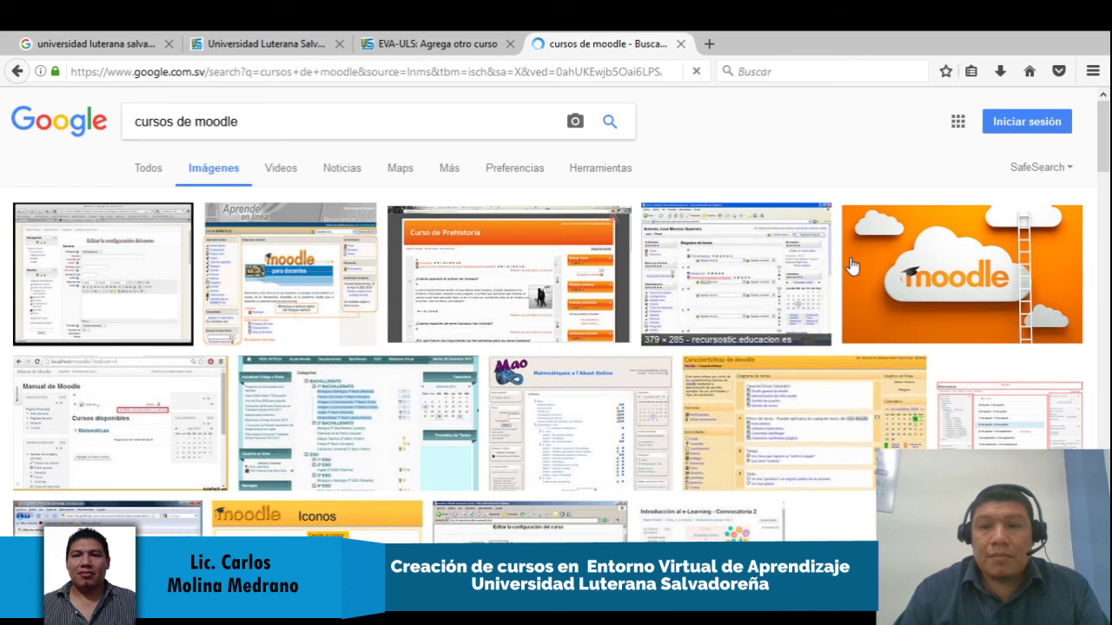
{"action": "left_click", "coordinate": [894, 265]}
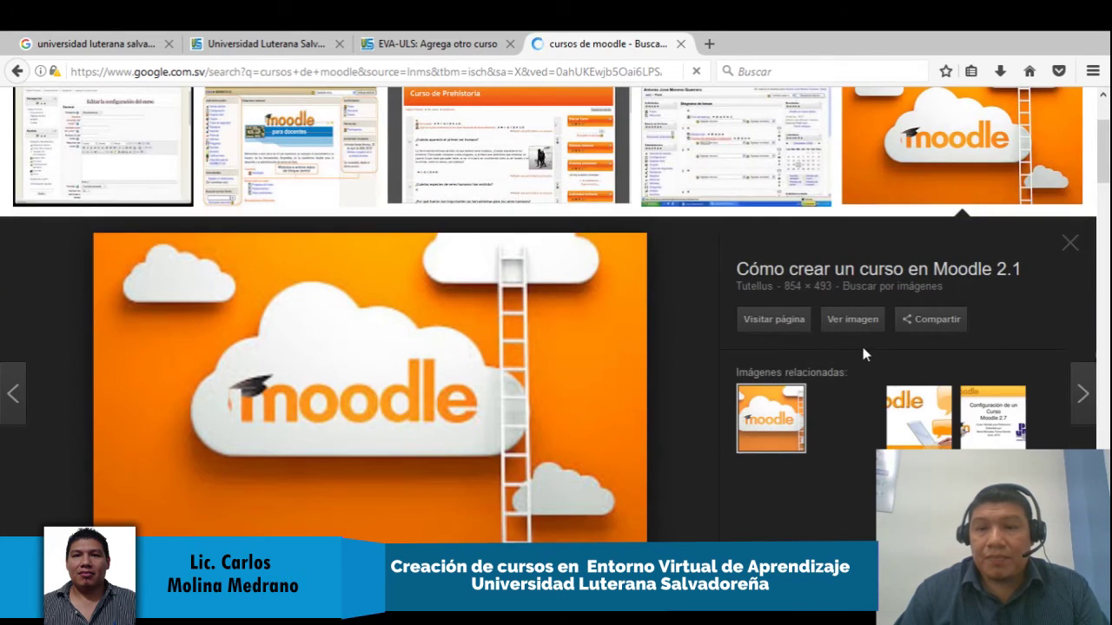
{"action": "left_click", "coordinate": [853, 319]}
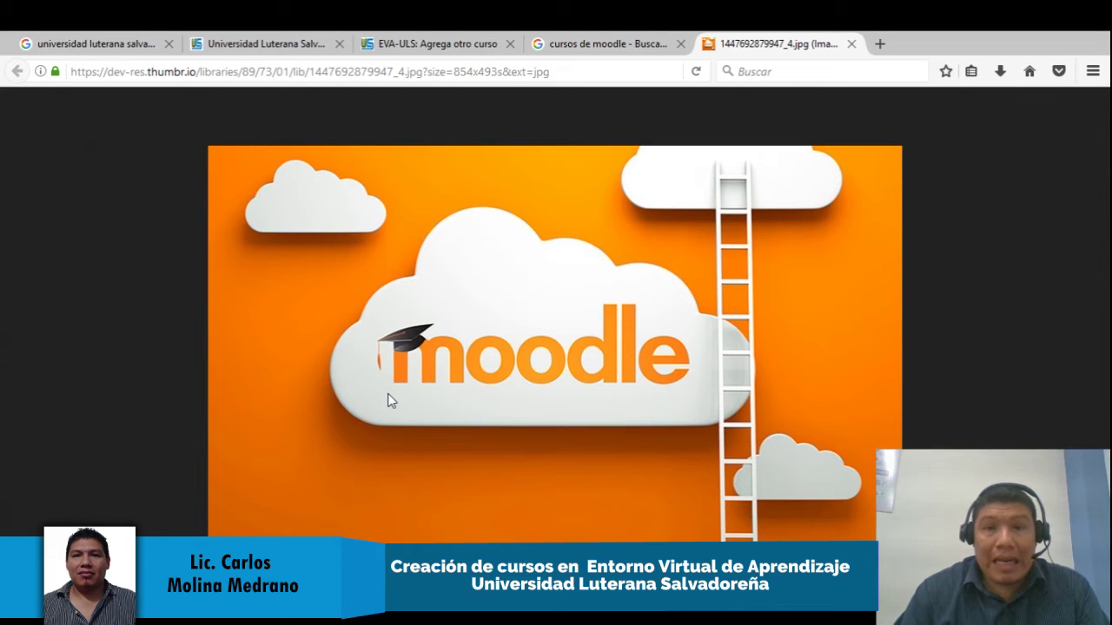
{"action": "left_click", "coordinate": [449, 45]}
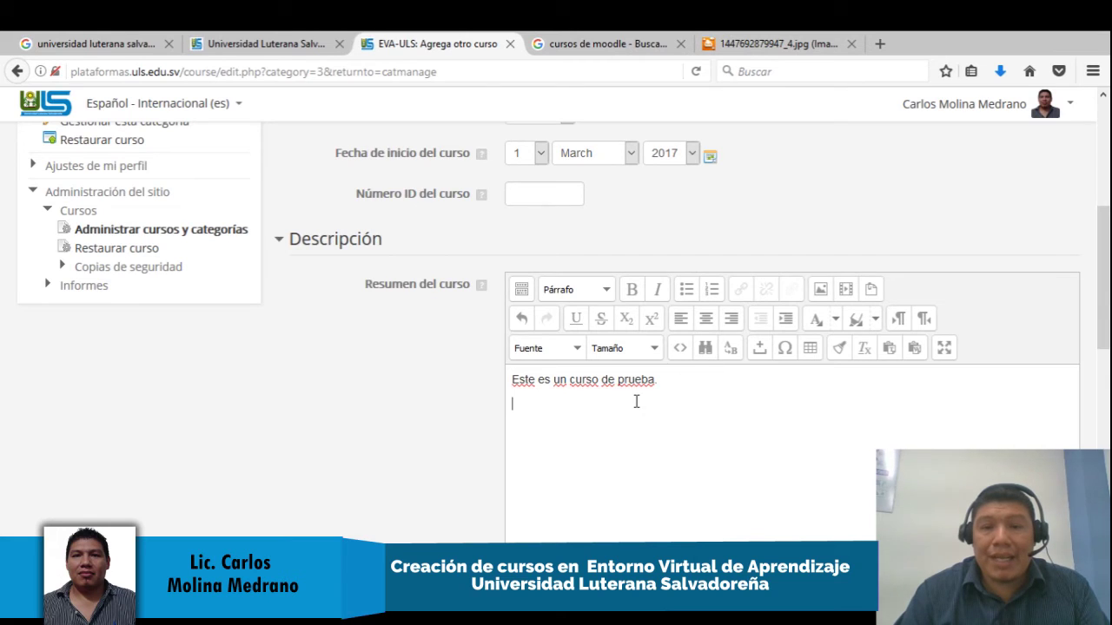
{"action": "left_click", "coordinate": [706, 319]}
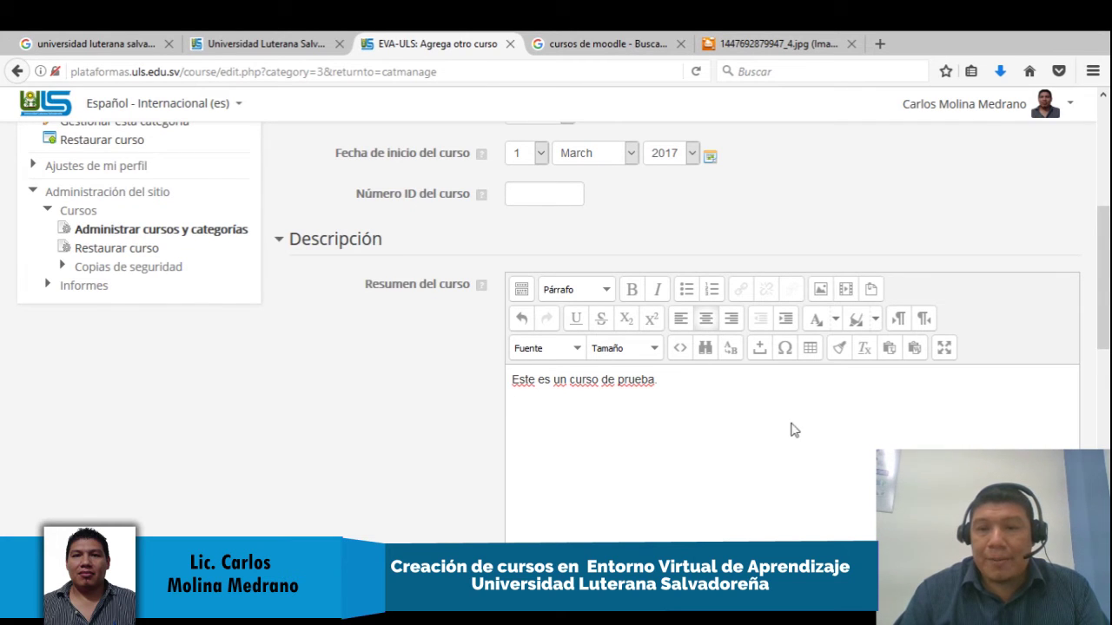
{"action": "left_click", "coordinate": [822, 291]}
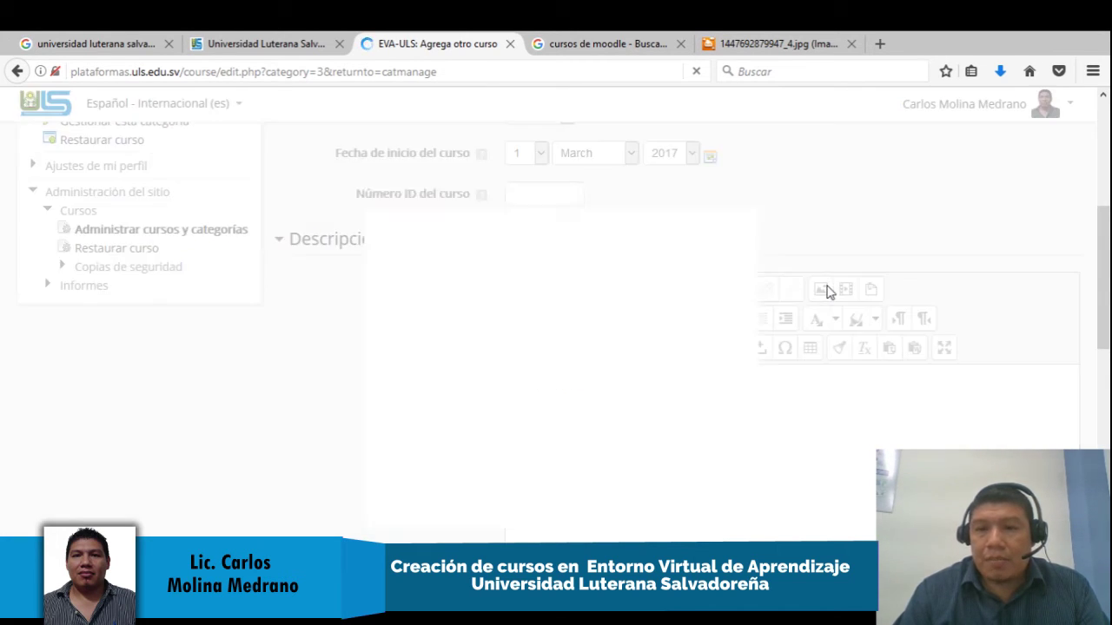
{"action": "left_click", "coordinate": [607, 269]}
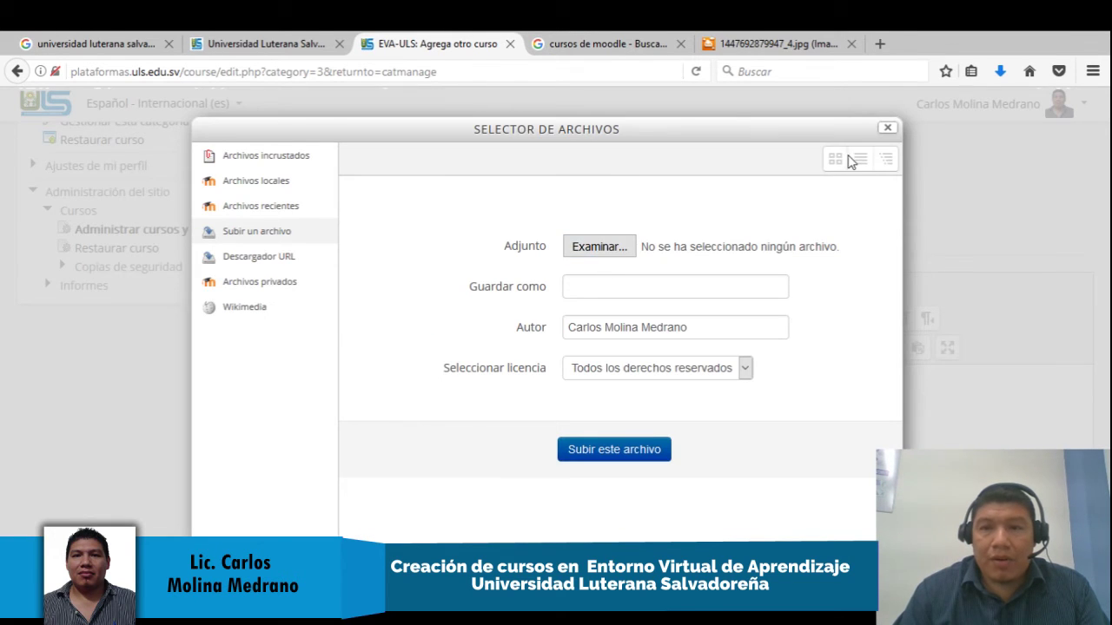
{"action": "left_click", "coordinate": [887, 127]}
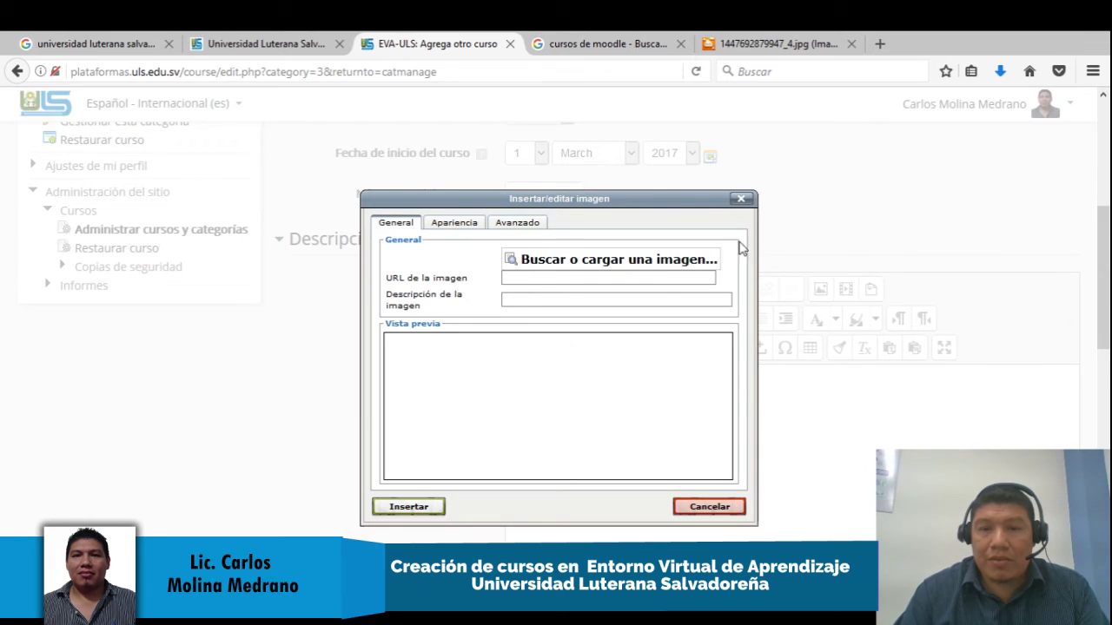
{"action": "left_click", "coordinate": [741, 200]}
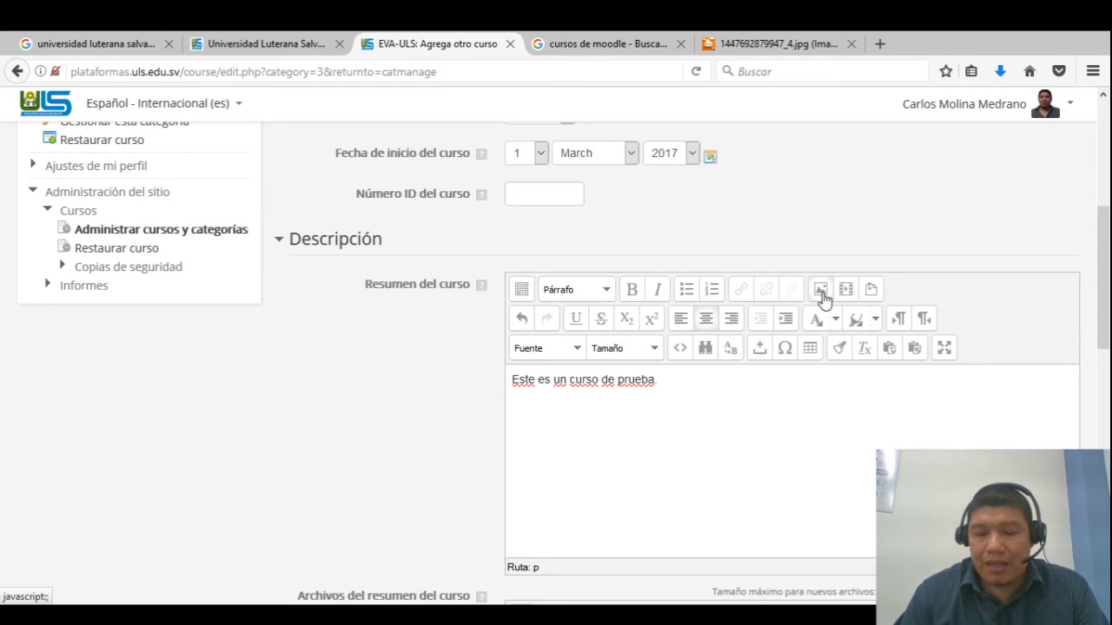
{"action": "left_click", "coordinate": [821, 291]}
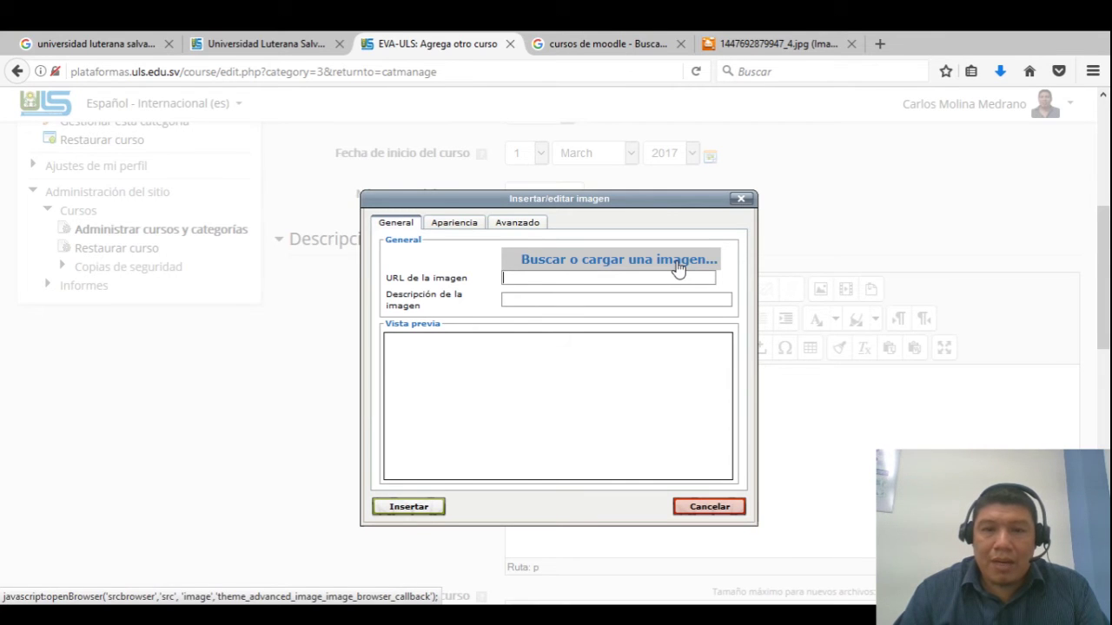
{"action": "left_click", "coordinate": [678, 261]}
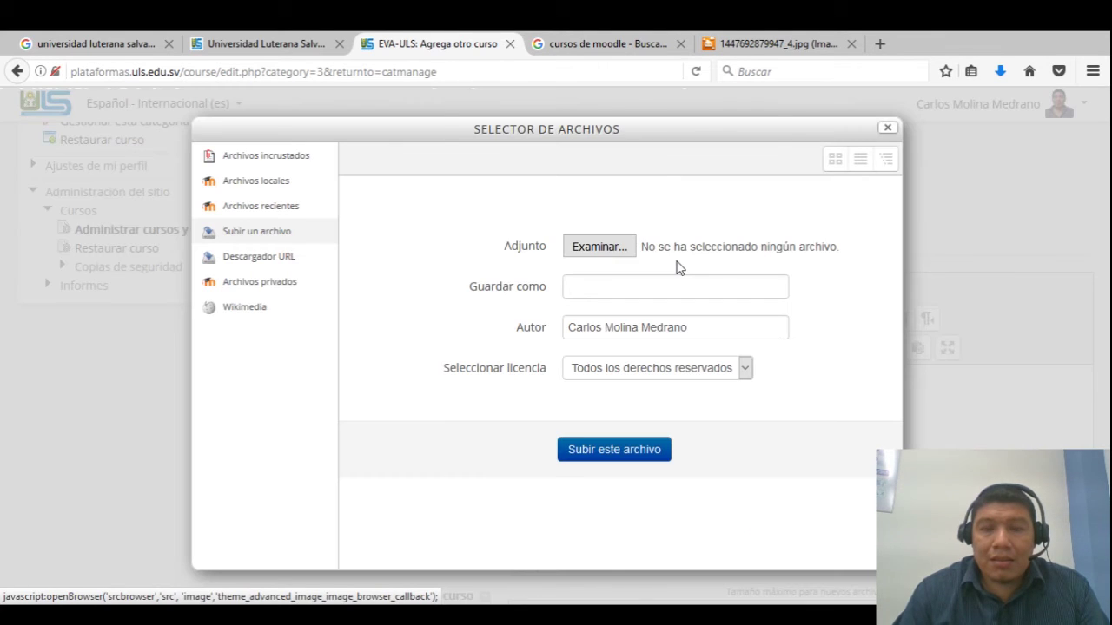
{"action": "left_click", "coordinate": [607, 253]}
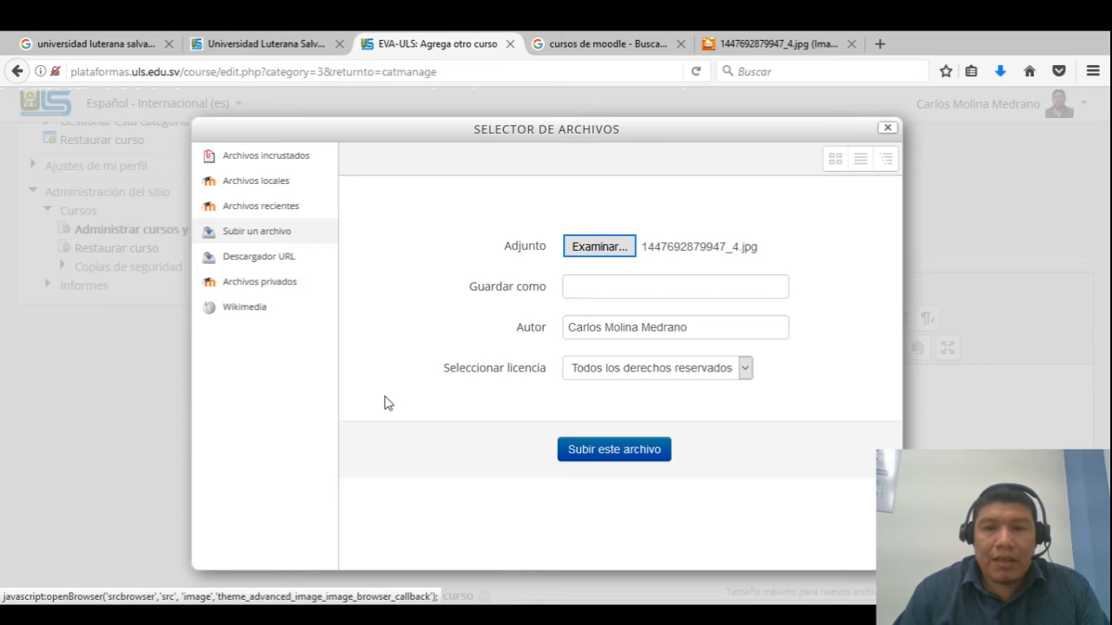
{"action": "left_click", "coordinate": [619, 455]}
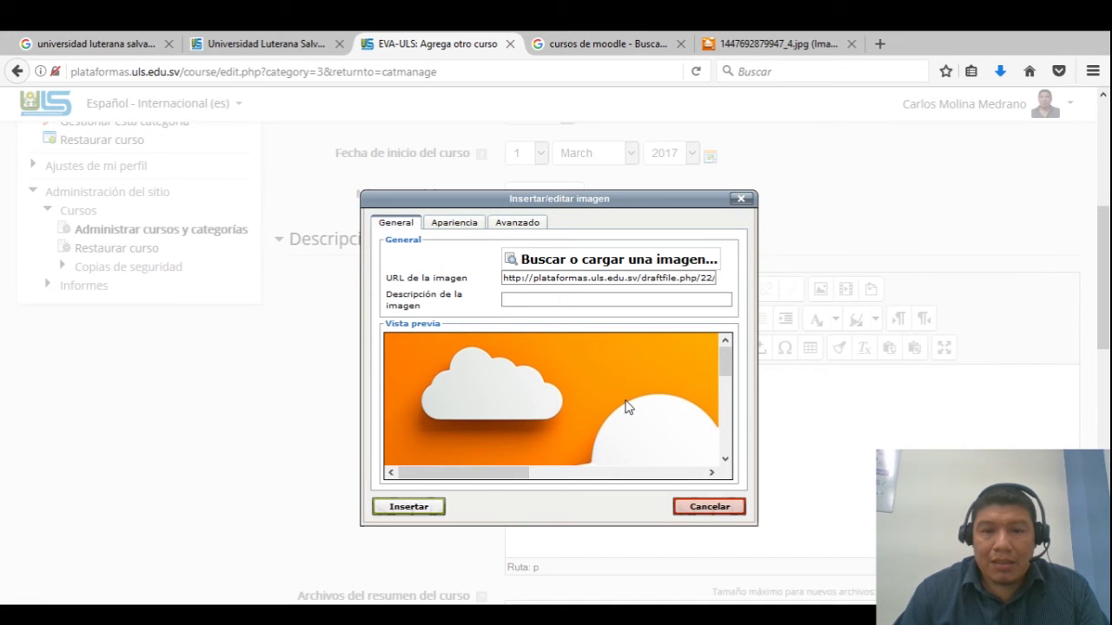
{"action": "left_click", "coordinate": [429, 510]}
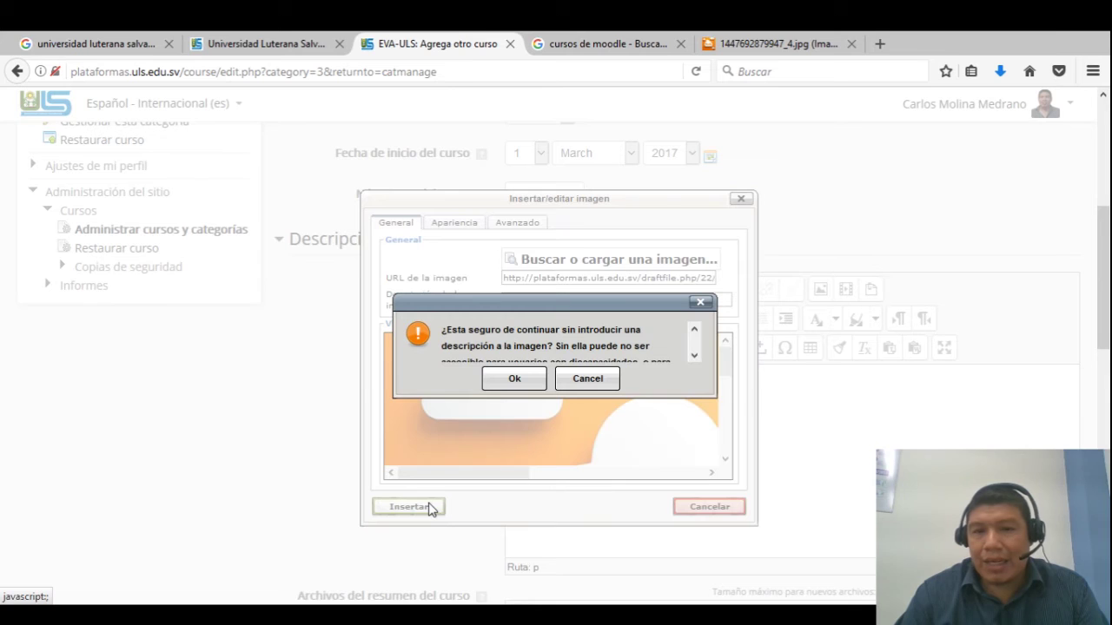
{"action": "left_click", "coordinate": [514, 382]}
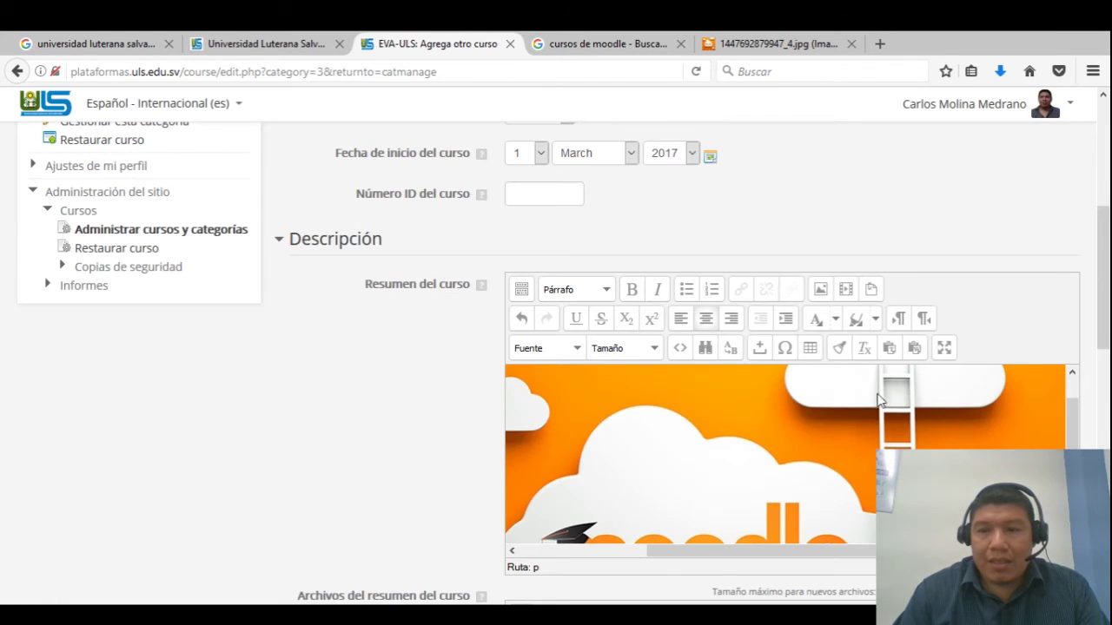
Resize the Moodle cloud image in the course summary slightly smaller using its corner handles
{"action": "left_click_drag", "start_coordinate": [1074, 427], "coordinate": [1079, 395]}
{"action": "left_click_drag", "start_coordinate": [829, 550], "coordinate": [681, 570]}
{"action": "left_click", "coordinate": [627, 484]}
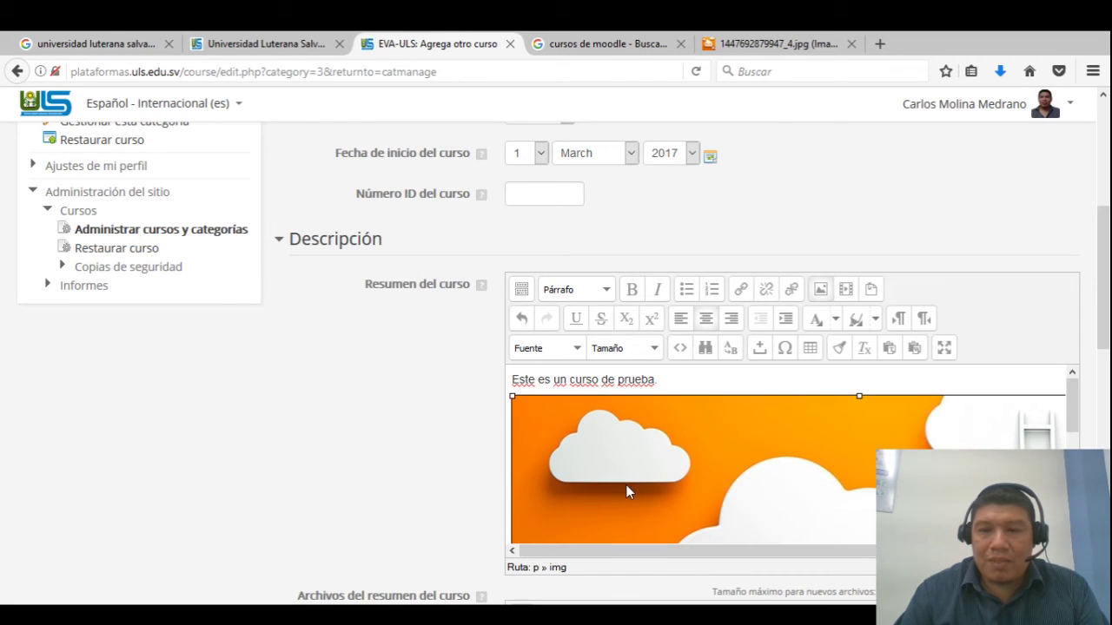
{"action": "scroll", "coordinate": [793, 557], "scroll_direction": "down", "scroll_amount": 1}
{"action": "scroll", "coordinate": [793, 557], "scroll_direction": "up", "scroll_amount": 1}
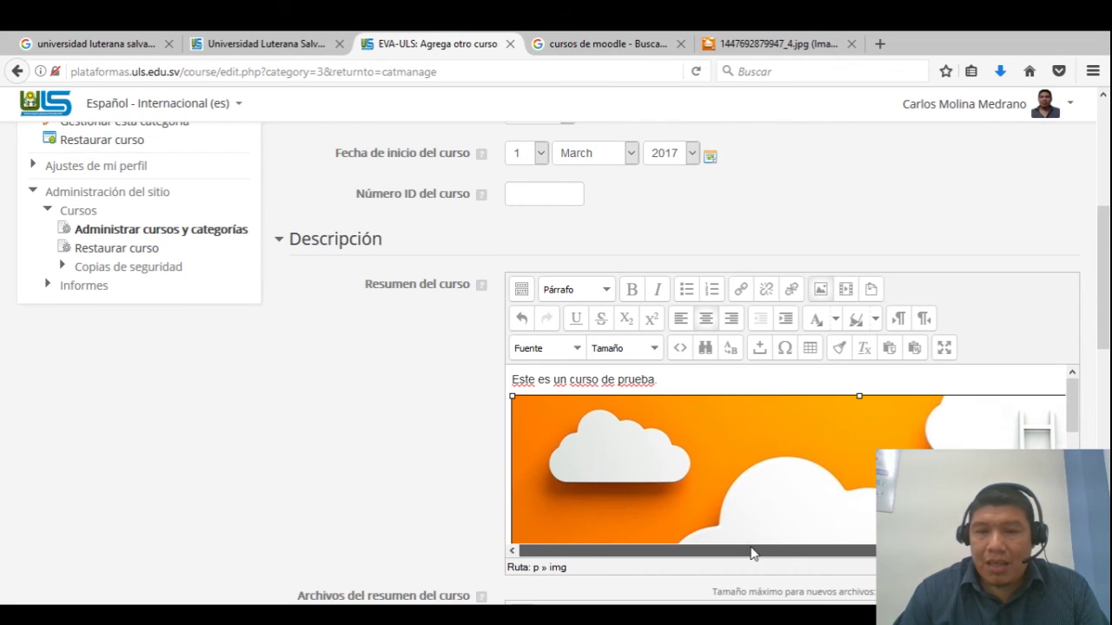
{"action": "left_click_drag", "start_coordinate": [512, 398], "coordinate": [752, 504]}
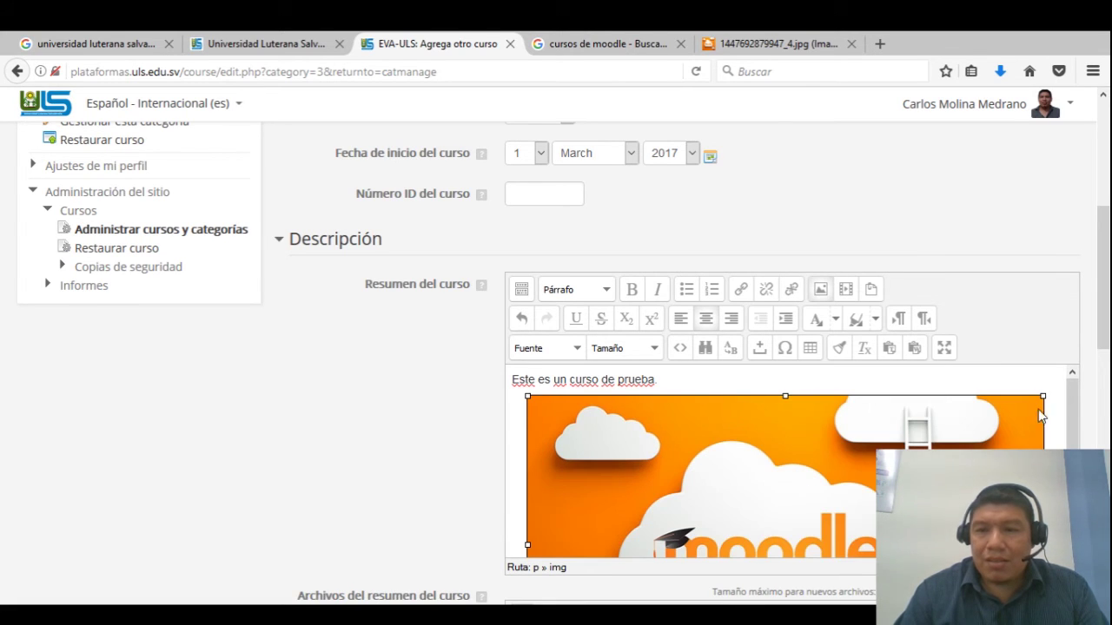
{"action": "left_click_drag", "start_coordinate": [1042, 397], "coordinate": [814, 524]}
{"action": "left_click", "coordinate": [964, 442]}
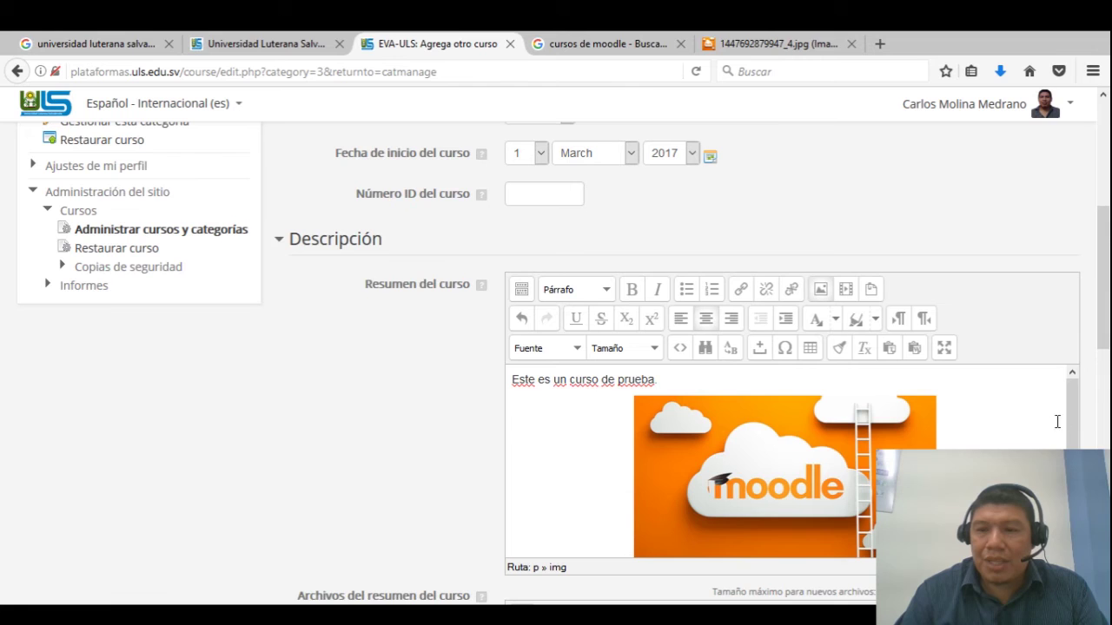
{"action": "scroll", "coordinate": [1056, 421], "scroll_direction": "down", "scroll_amount": 1}
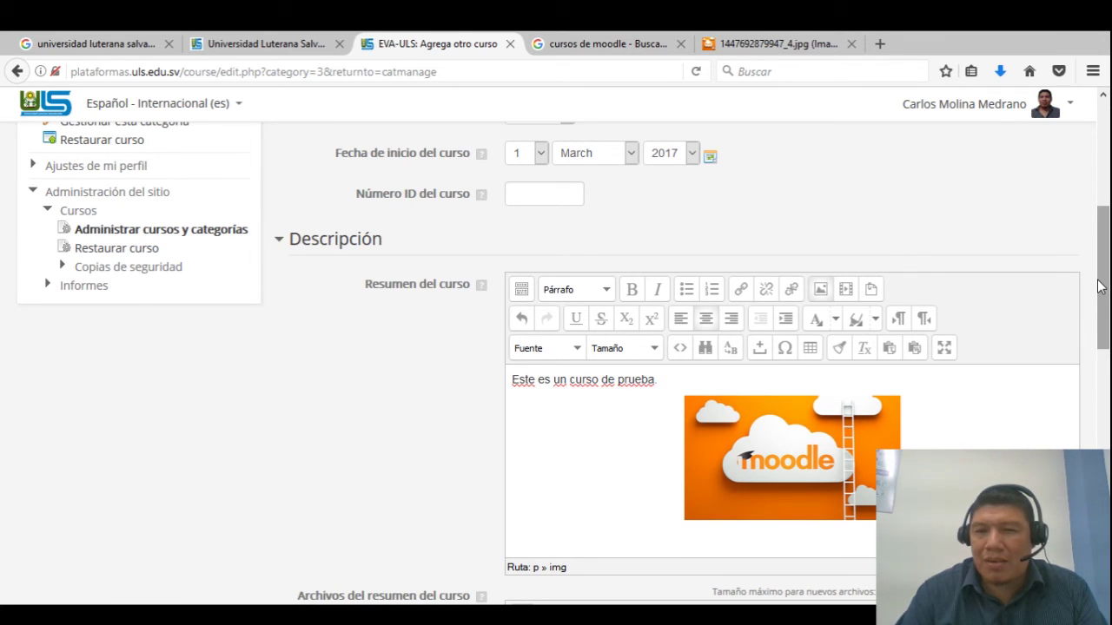
Centre-align the description line and the Moodle image below it
{"action": "left_click", "coordinate": [662, 382]}
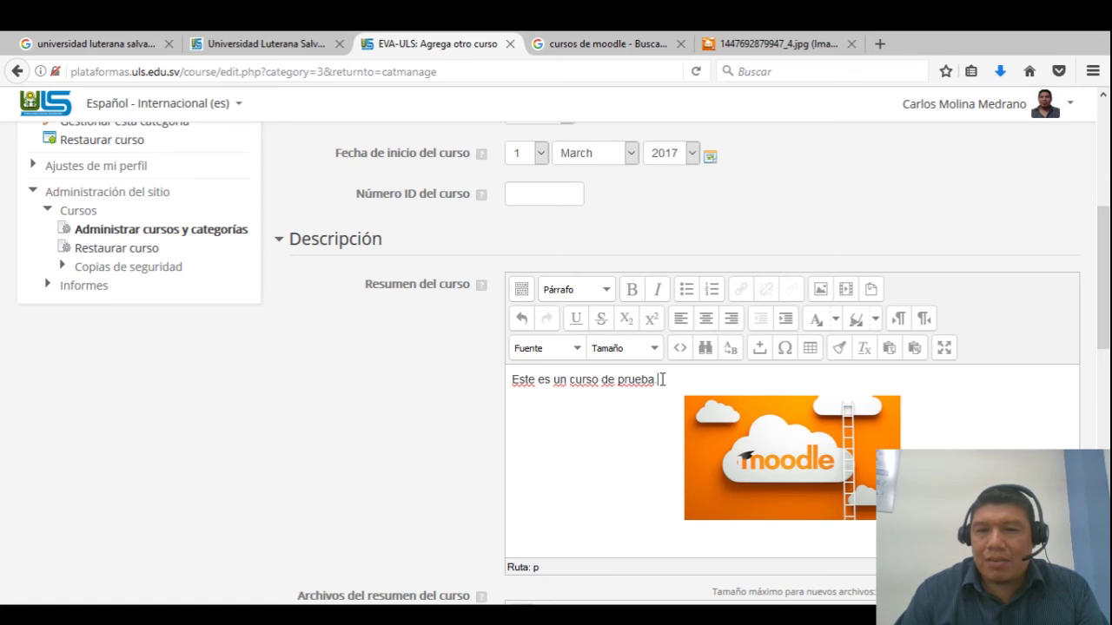
{"action": "left_click", "coordinate": [700, 320]}
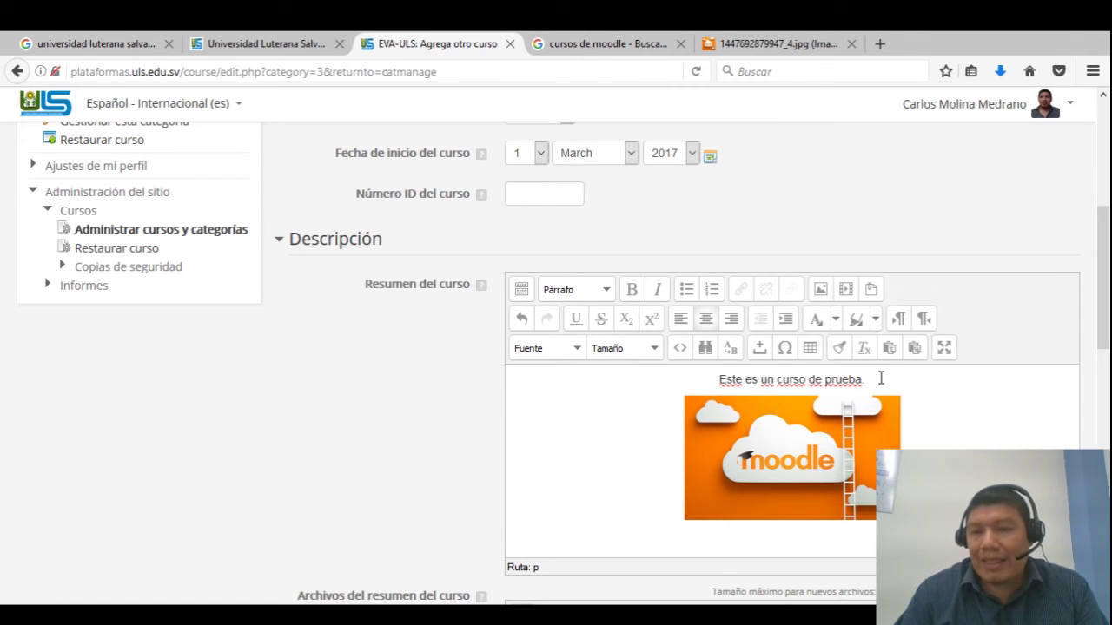
{"action": "left_click", "coordinate": [870, 430]}
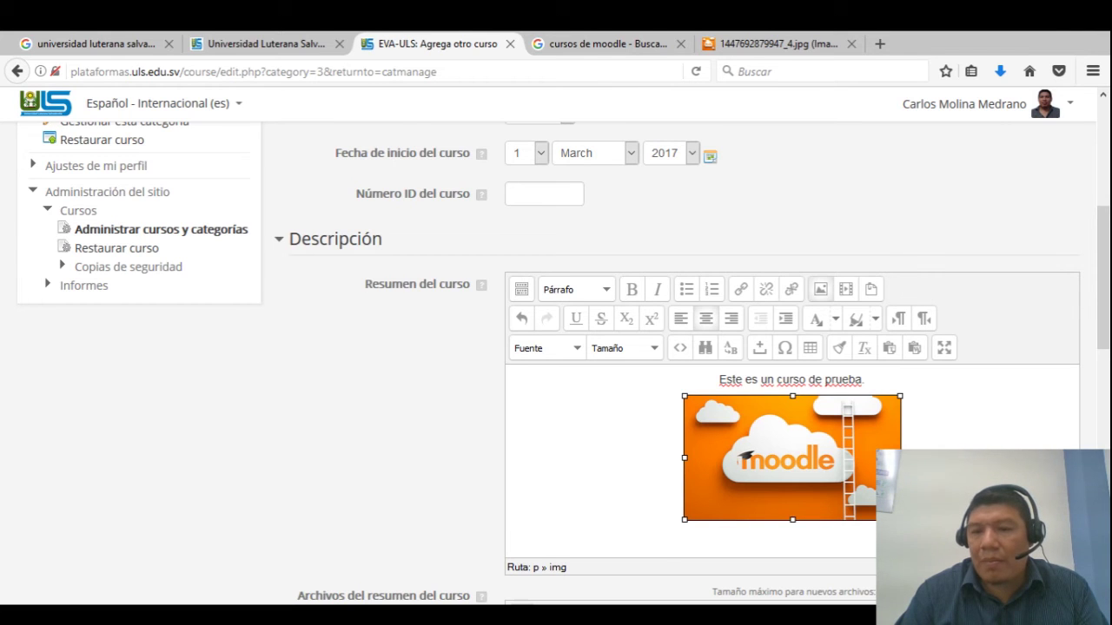
{"action": "left_click_drag", "start_coordinate": [900, 519], "coordinate": [891, 511]}
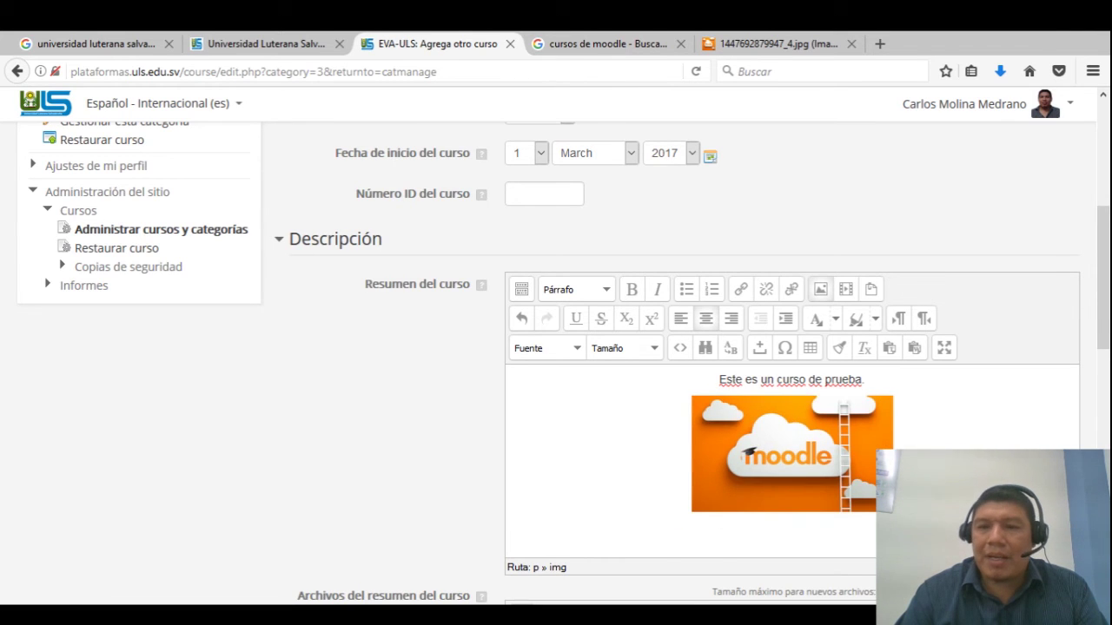
{"action": "left_click_drag", "start_coordinate": [1108, 289], "coordinate": [1107, 387]}
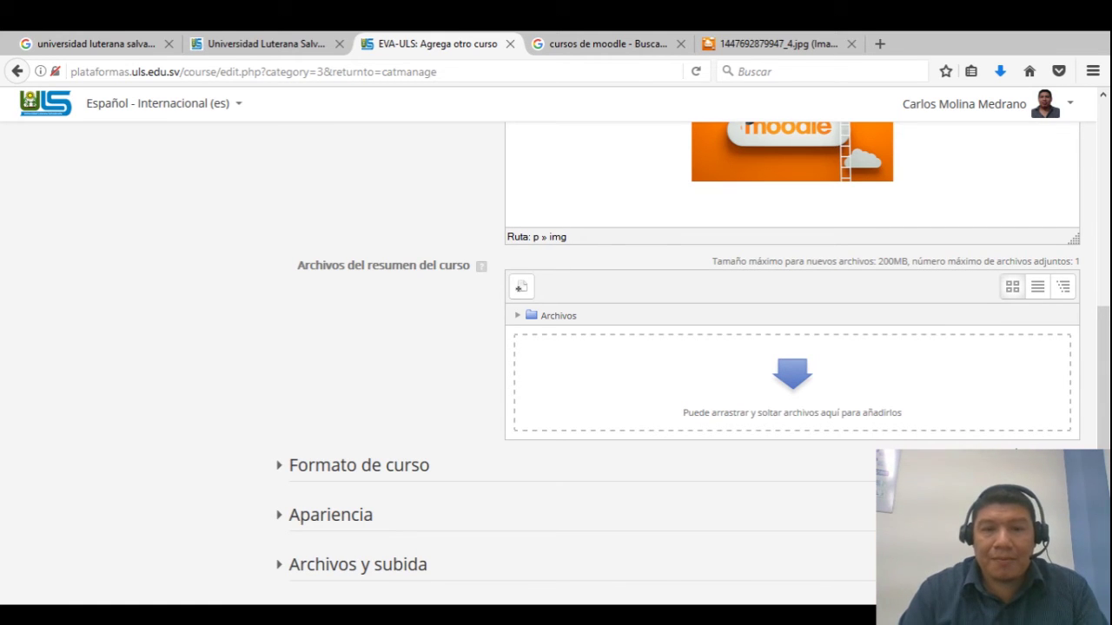
Save the new 'Prueba curso EVA' course with Guardar cambios
{"action": "mouse_move", "coordinate": [1106, 382]}
{"action": "left_mouse_down"}
{"action": "mouse_move", "coordinate": [1106, 419]}
{"action": "mouse_move", "coordinate": [1106, 284]}
{"action": "mouse_move", "coordinate": [1105, 404]}
{"action": "left_mouse_up"}
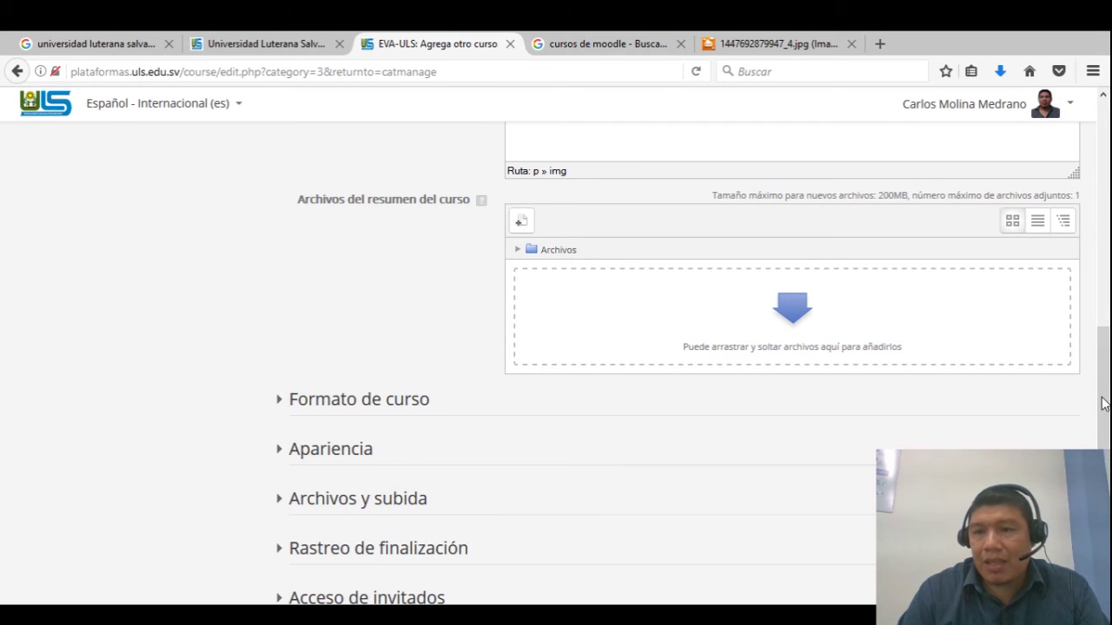
{"action": "left_click_drag", "start_coordinate": [1103, 404], "coordinate": [1102, 443]}
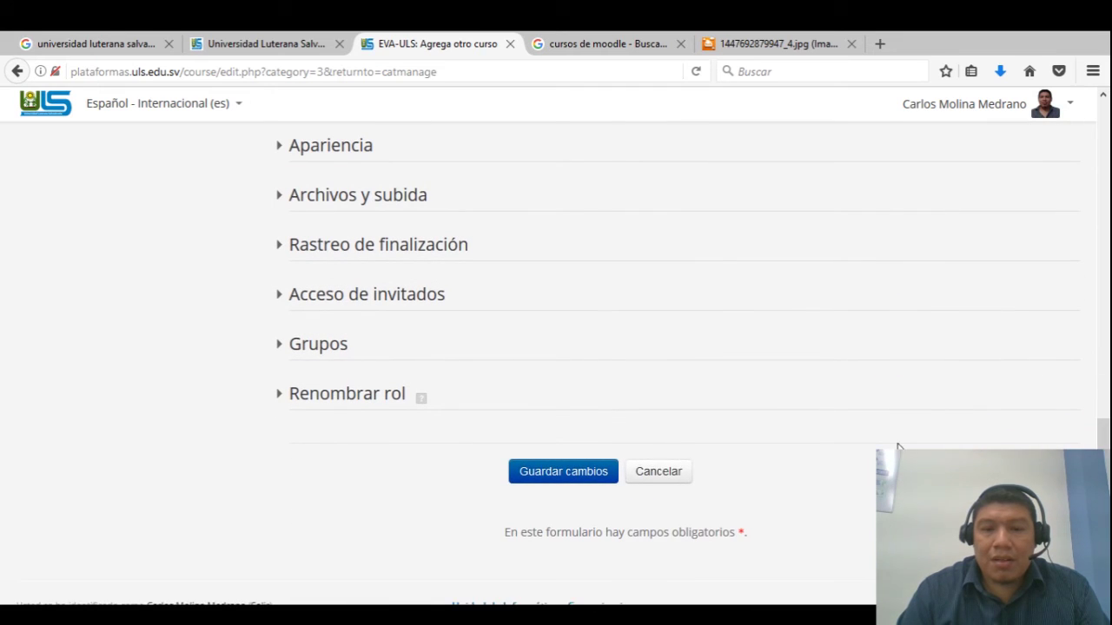
{"action": "left_click", "coordinate": [578, 477]}
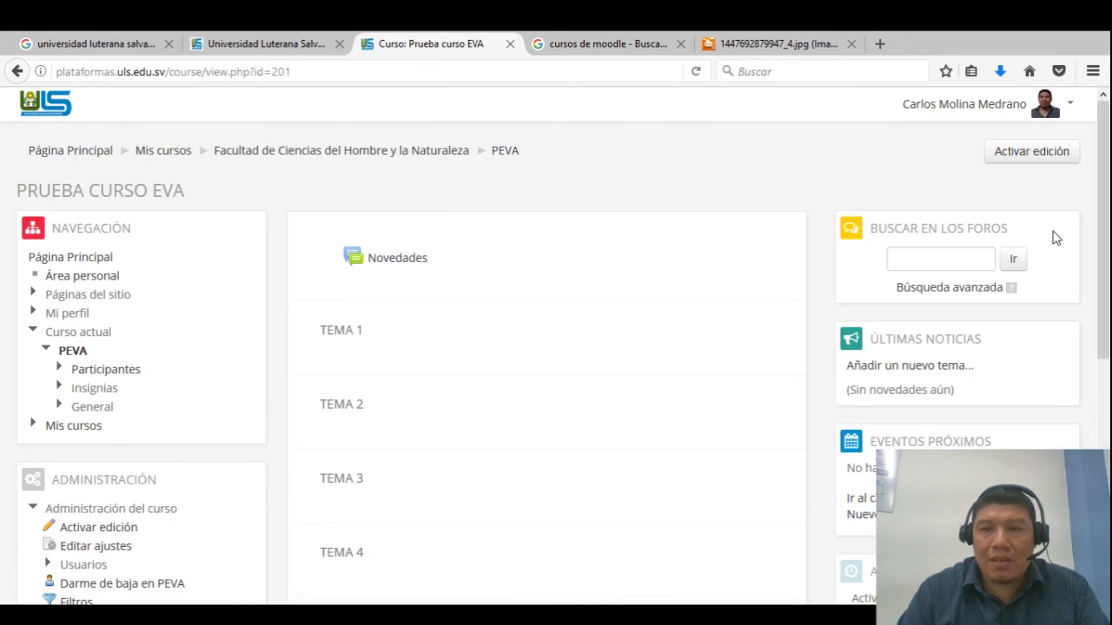
Open Editar ajustes for Prueba curso EVA from the Administración block
{"action": "left_click_drag", "start_coordinate": [1105, 188], "coordinate": [1107, 299]}
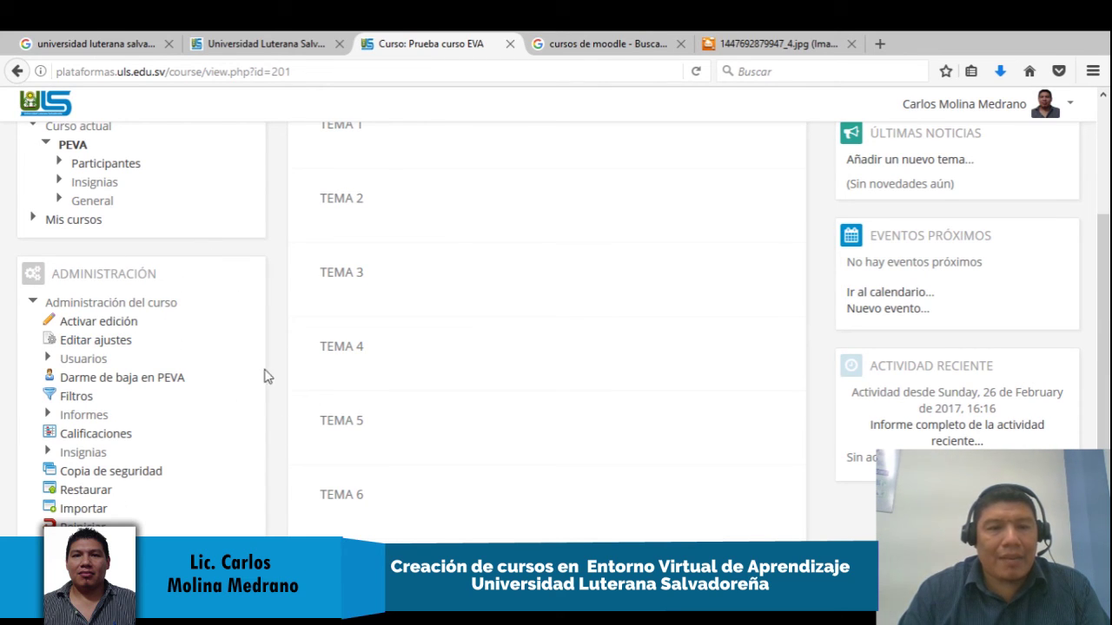
{"action": "left_click", "coordinate": [105, 348]}
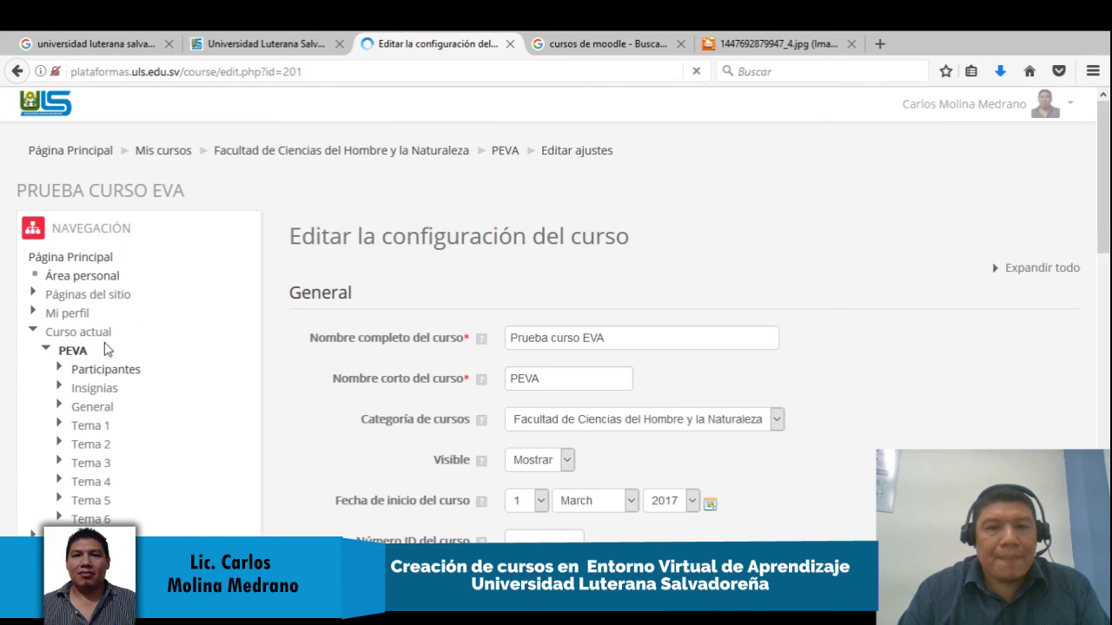
Change Número de secciones from 6 to 4 under Formato de curso and save
{"action": "left_click_drag", "start_coordinate": [1105, 198], "coordinate": [1105, 405]}
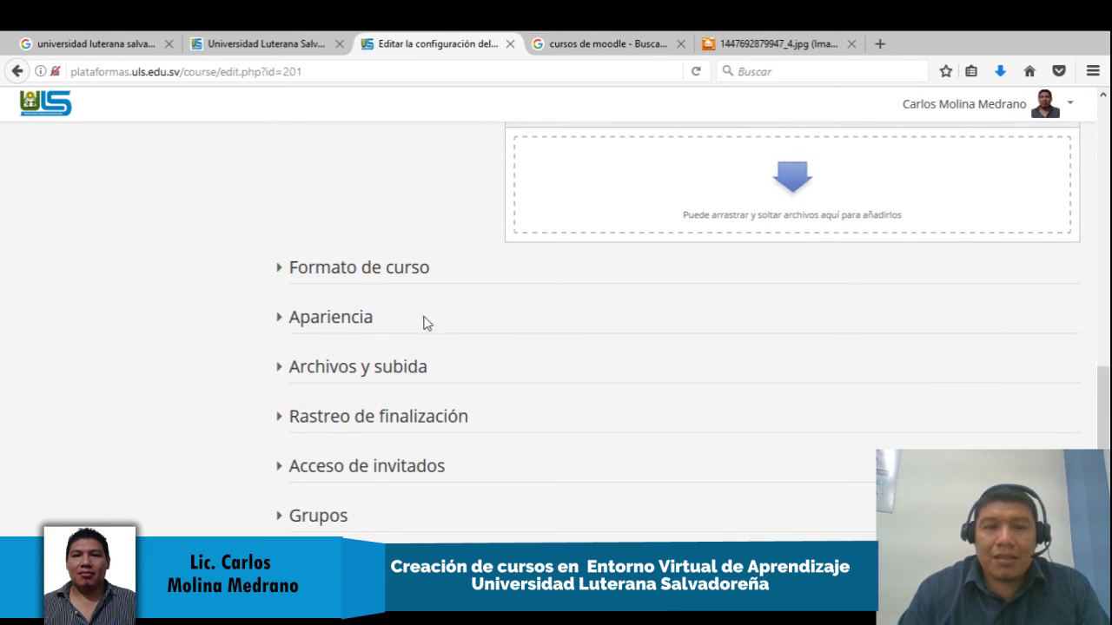
{"action": "left_click", "coordinate": [383, 280]}
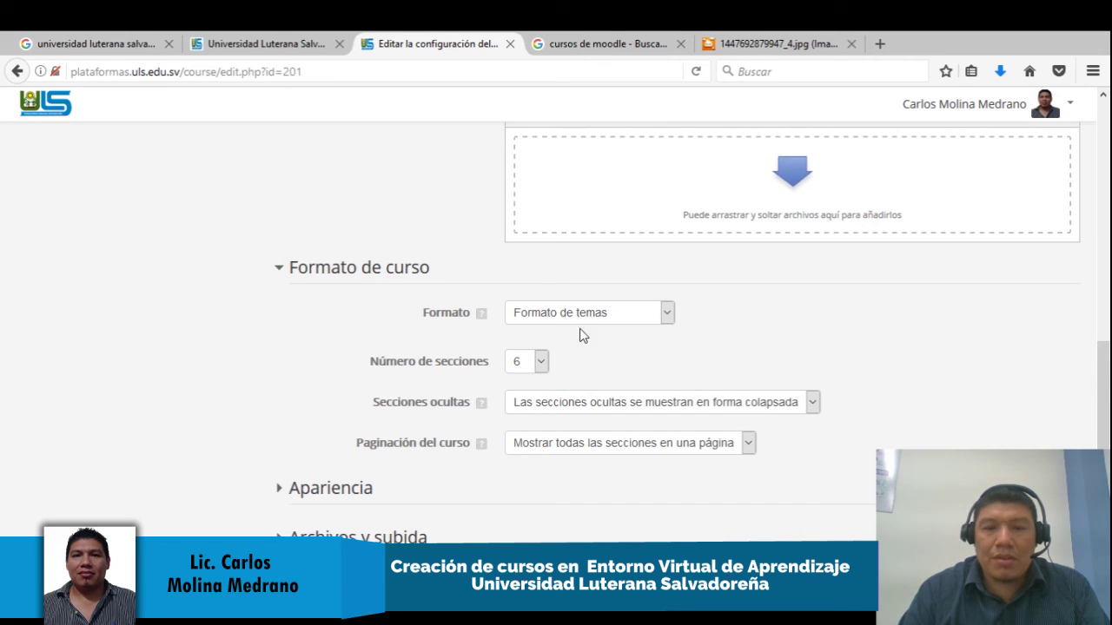
{"action": "left_click", "coordinate": [528, 362]}
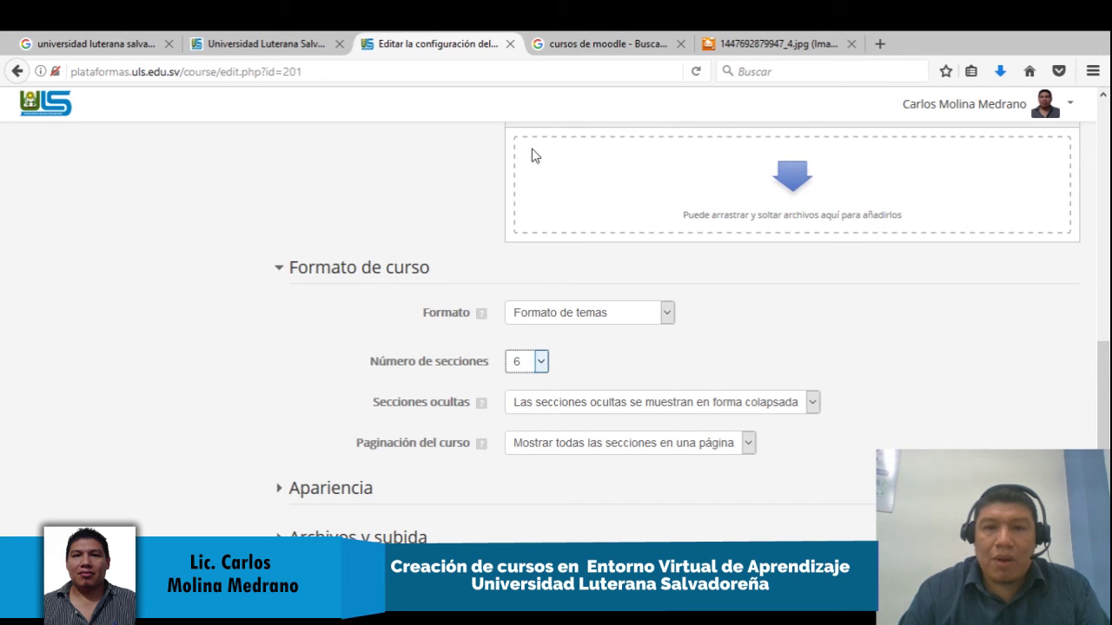
{"action": "key", "text": "4"}
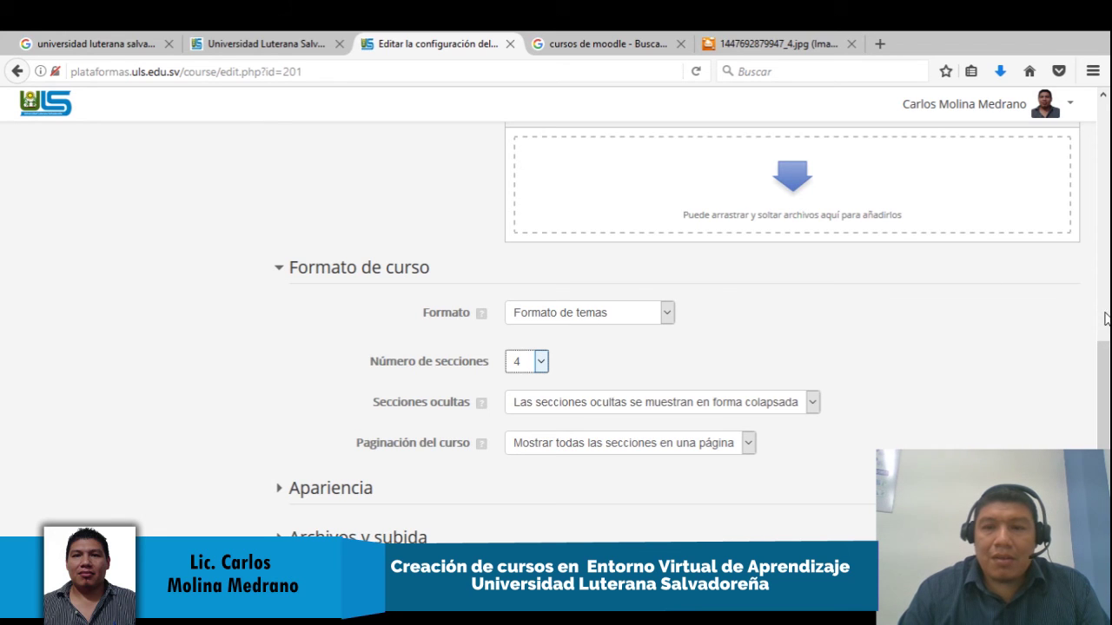
{"action": "scroll", "coordinate": [658, 385], "scroll_direction": "down", "scroll_amount": 5}
{"action": "left_click", "coordinate": [586, 385]}
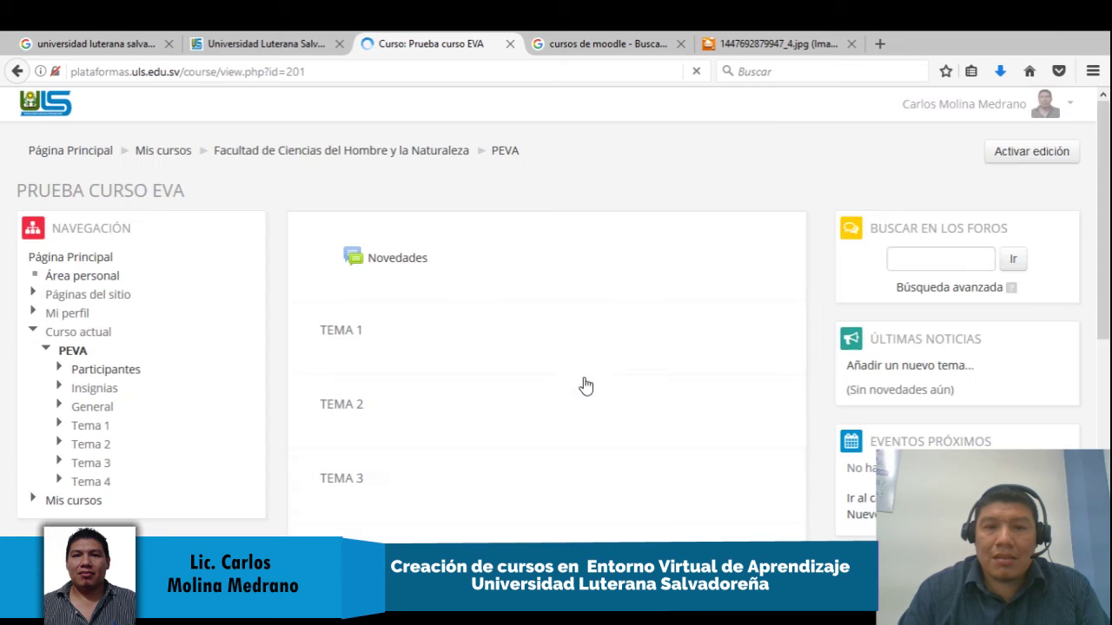
Reopen Editar ajustes for Prueba curso EVA from the Administración block
{"action": "left_click_drag", "start_coordinate": [1105, 171], "coordinate": [1106, 281]}
{"action": "left_click", "coordinate": [109, 405]}
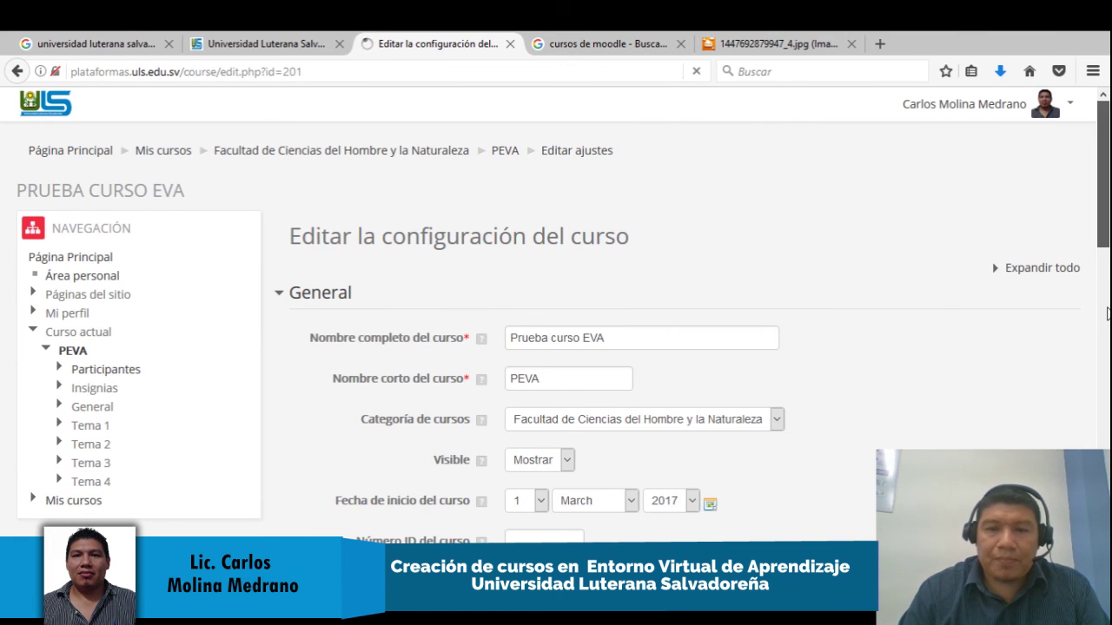
Scroll through the settings form to the course summary with its Moodle logo
{"action": "left_click", "coordinate": [1107, 258]}
{"action": "scroll", "coordinate": [1103, 274], "scroll_direction": "up", "scroll_amount": 1}
{"action": "left_click_drag", "start_coordinate": [1103, 273], "coordinate": [1107, 227]}
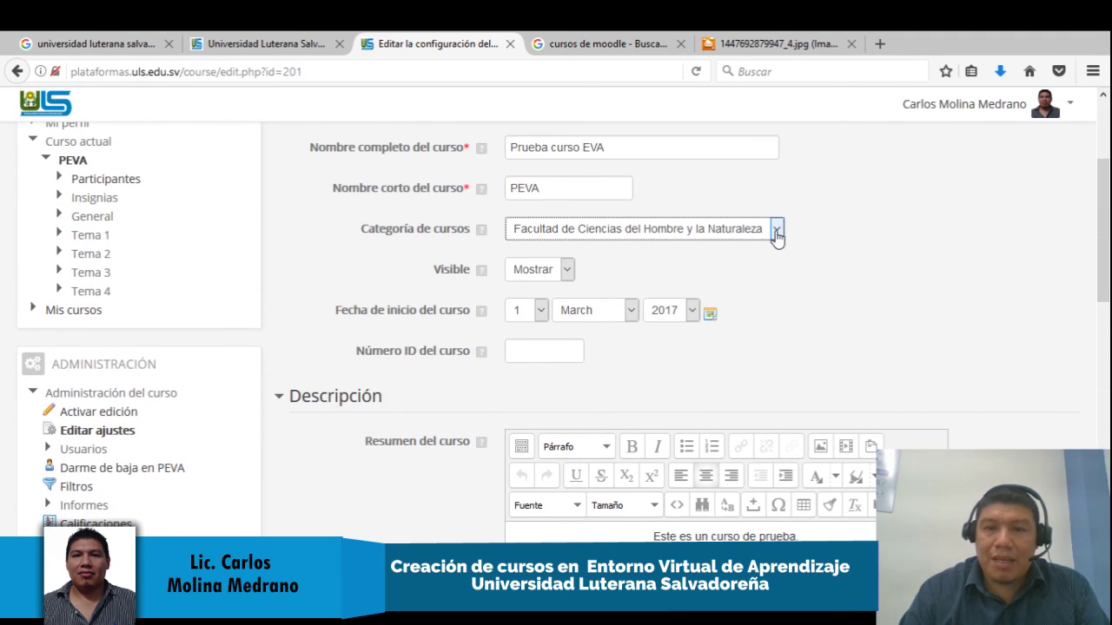
{"action": "left_click_drag", "start_coordinate": [1106, 208], "coordinate": [1107, 316]}
{"action": "left_click", "coordinate": [775, 299]}
{"action": "left_click", "coordinate": [855, 297]}
{"action": "left_click", "coordinate": [804, 222]}
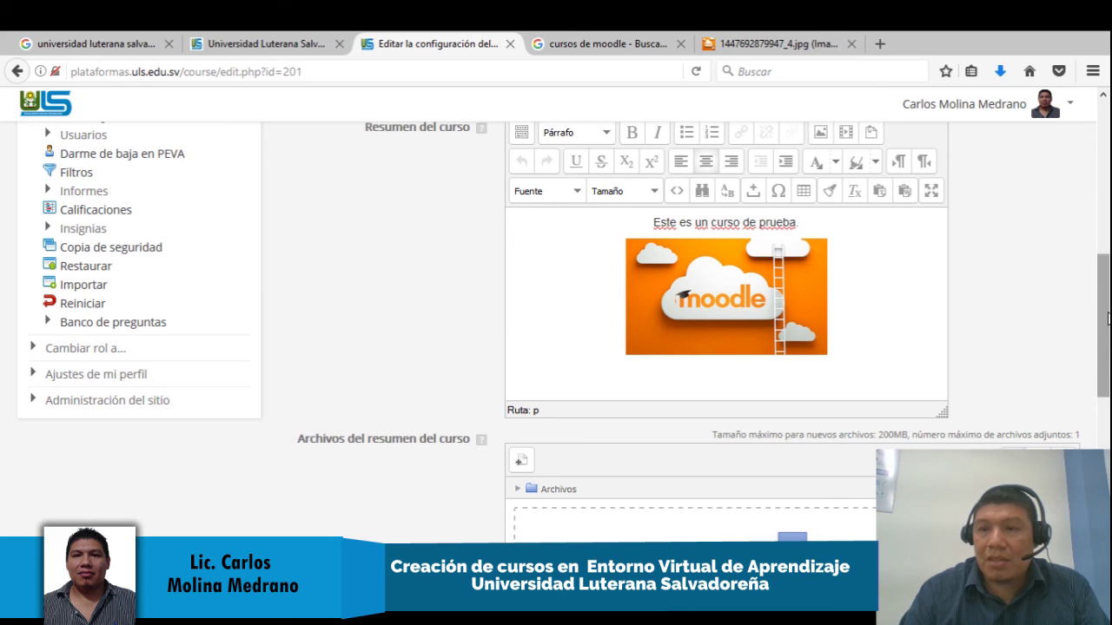
Expand Archivos y subida, showing the 200MB site upload limit
{"action": "left_click_drag", "start_coordinate": [1106, 300], "coordinate": [1107, 371]}
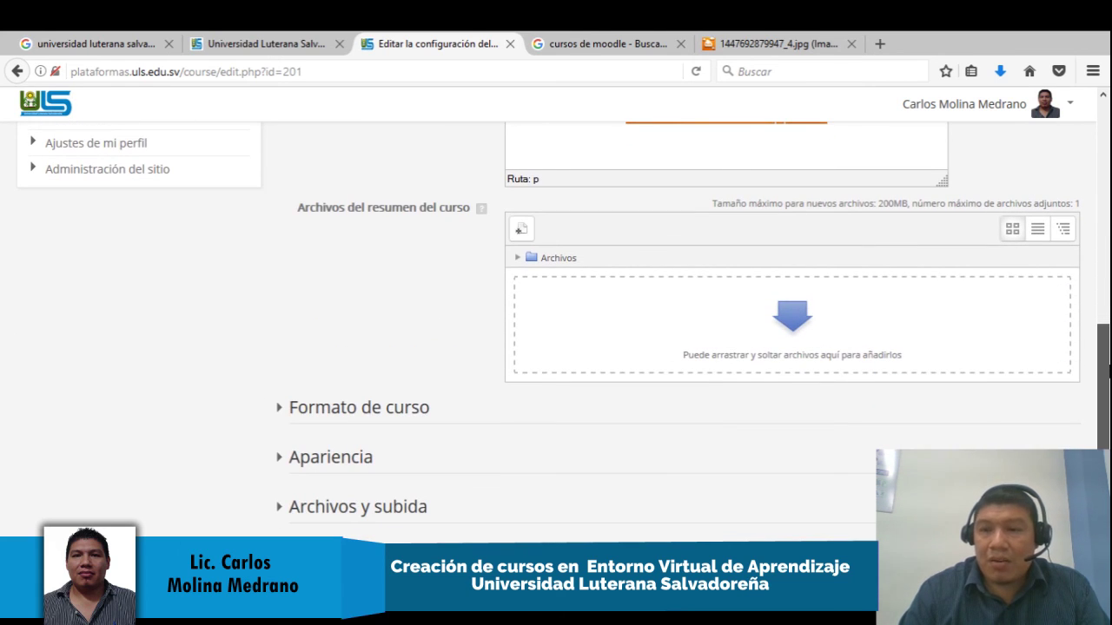
{"action": "left_click_drag", "start_coordinate": [1105, 369], "coordinate": [1104, 383]}
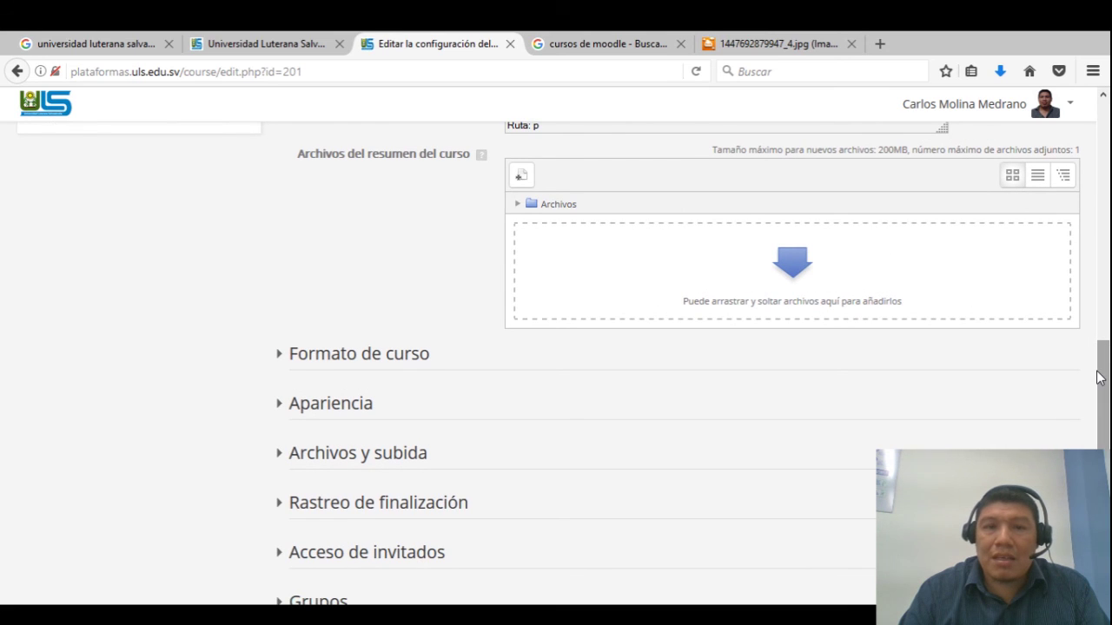
{"action": "left_click_drag", "start_coordinate": [1103, 376], "coordinate": [1103, 387]}
{"action": "left_click", "coordinate": [280, 315]}
{"action": "left_click", "coordinate": [280, 317]}
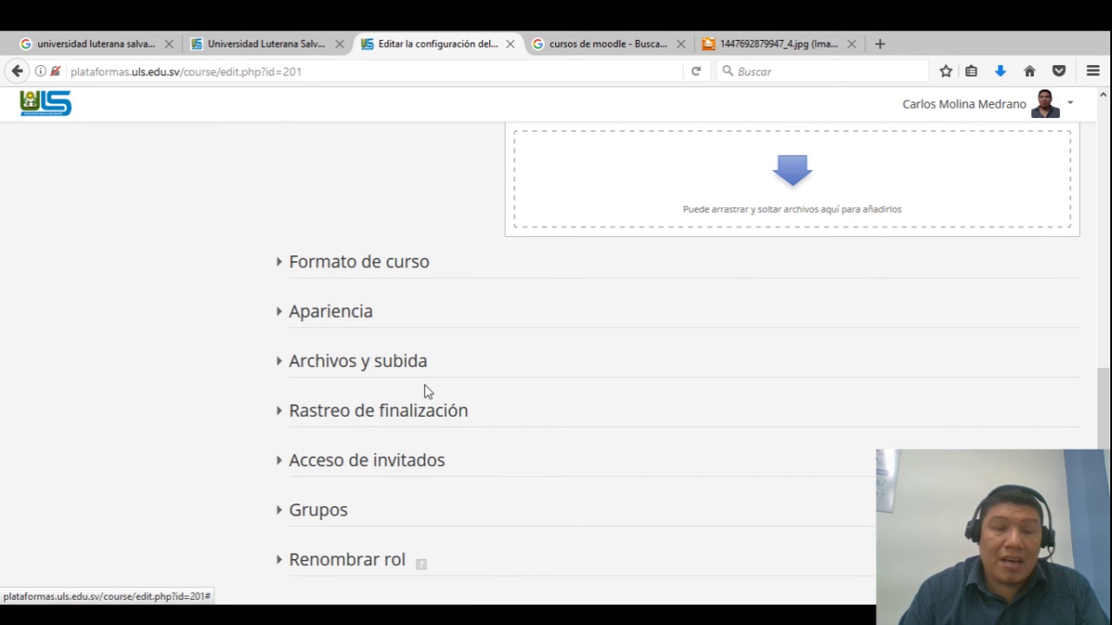
{"action": "scroll", "coordinate": [1103, 387], "scroll_direction": "down", "scroll_amount": 2}
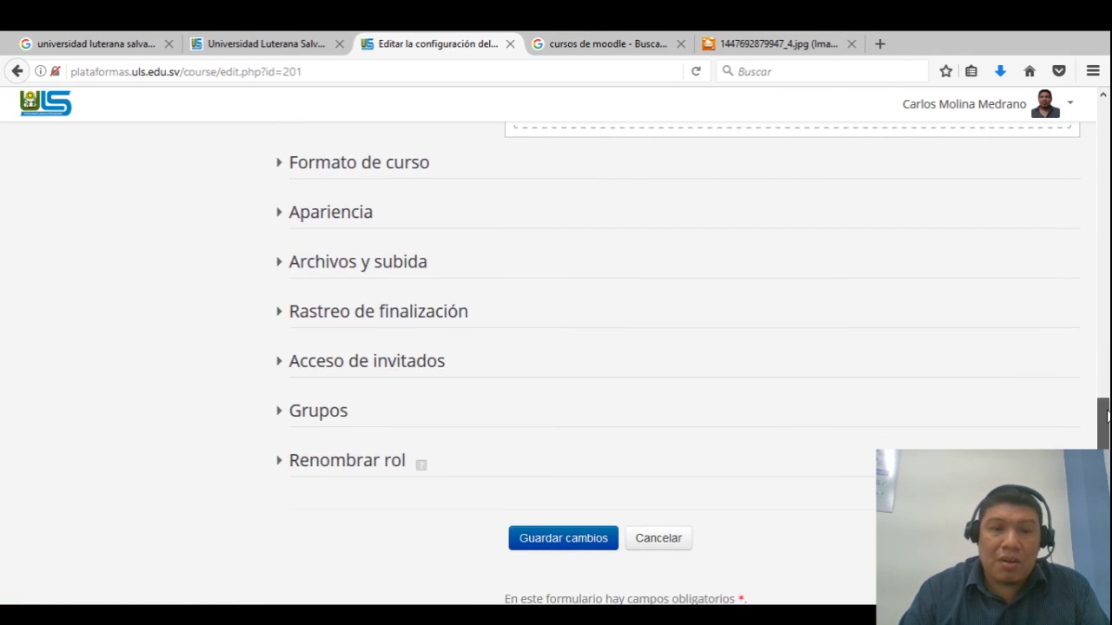
{"action": "left_click", "coordinate": [282, 265]}
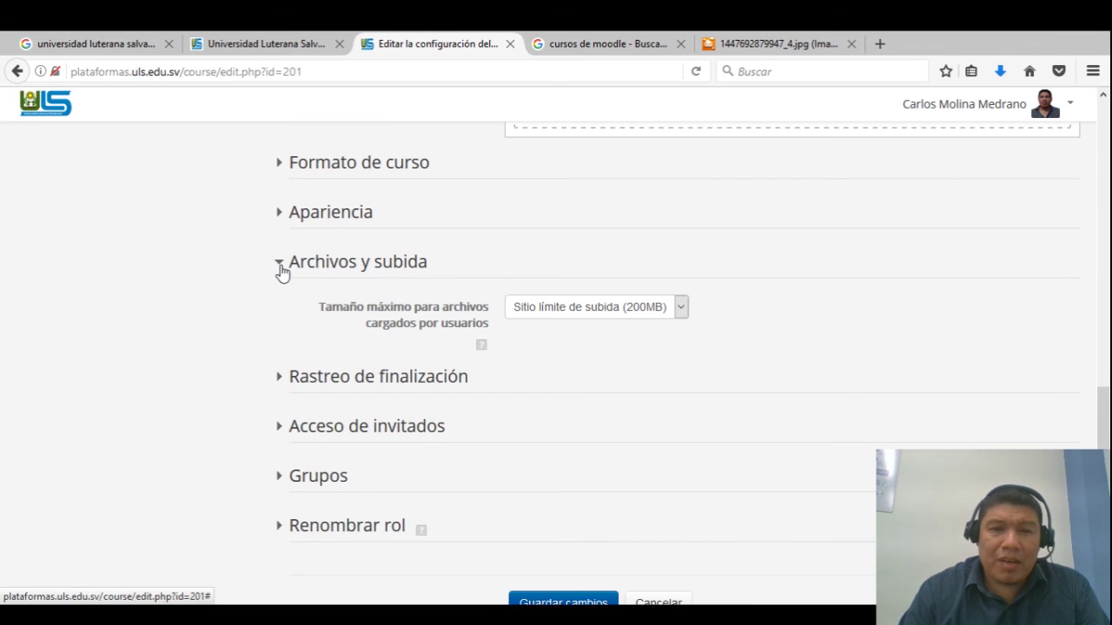
Set Tamaño máximo para archivos cargados por usuarios to 5MB
{"action": "left_click", "coordinate": [680, 309]}
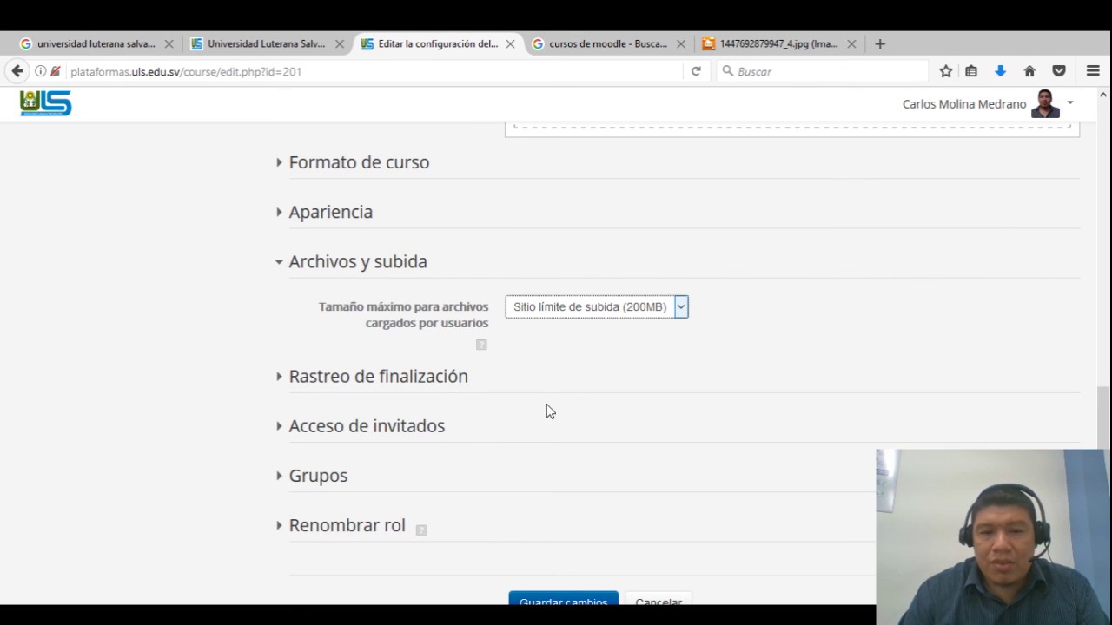
{"action": "key", "text": "5"}
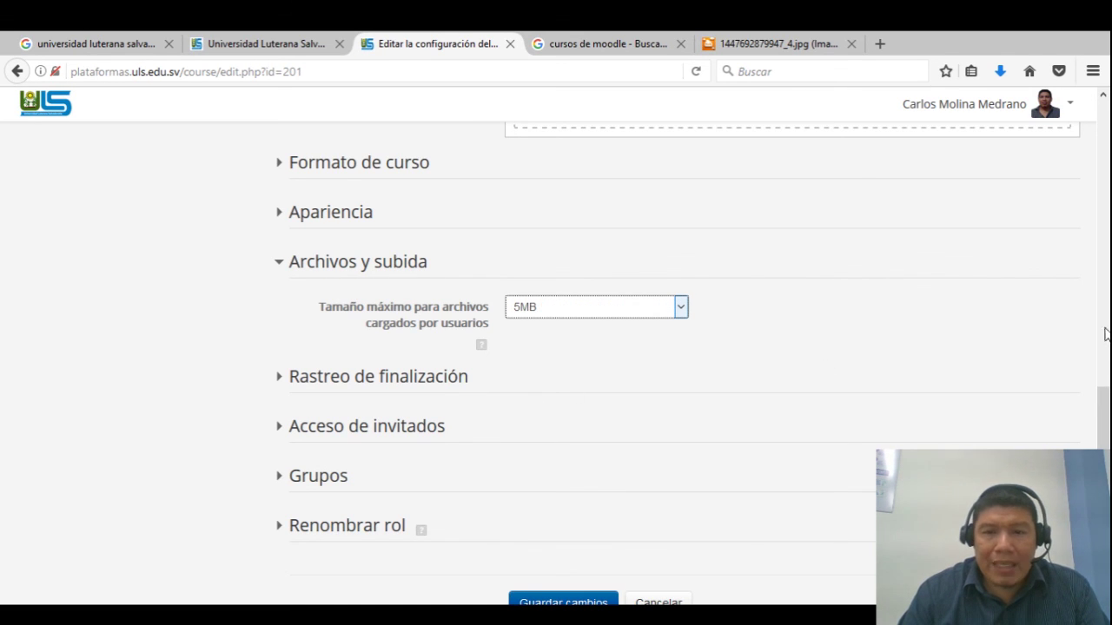
{"action": "left_click_drag", "start_coordinate": [1103, 422], "coordinate": [1105, 437]}
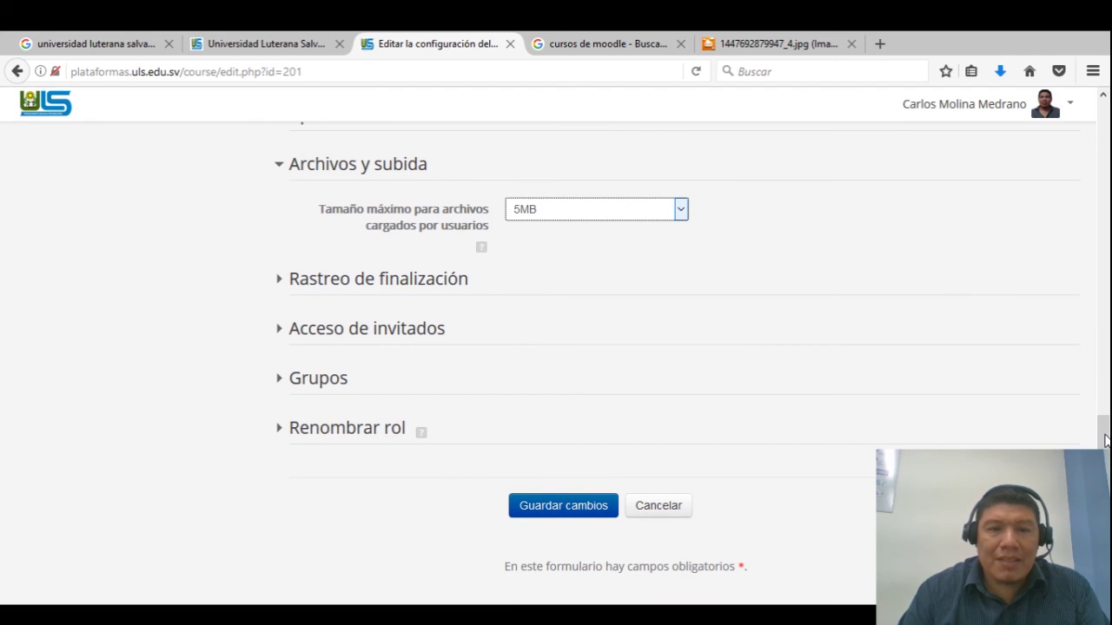
Check the Acceso de invitados, Rastreo de finalización and Grupos sections, then save the settings
{"action": "left_click", "coordinate": [285, 337]}
{"action": "left_click", "coordinate": [284, 337]}
{"action": "left_click", "coordinate": [285, 337]}
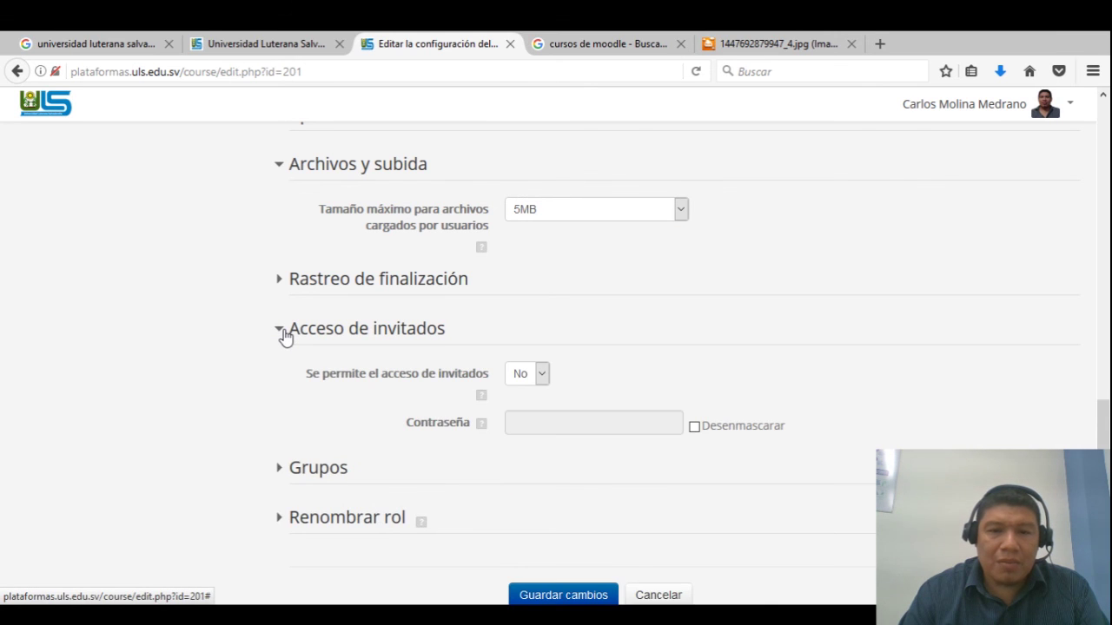
{"action": "left_click", "coordinate": [285, 337]}
{"action": "left_click", "coordinate": [284, 290]}
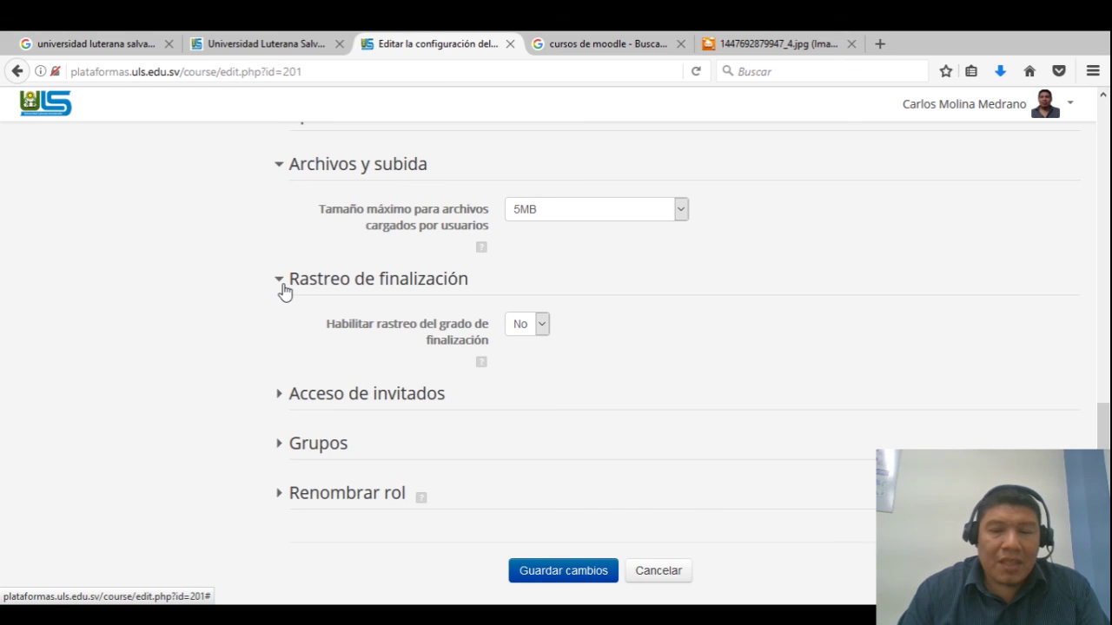
{"action": "left_click", "coordinate": [284, 290]}
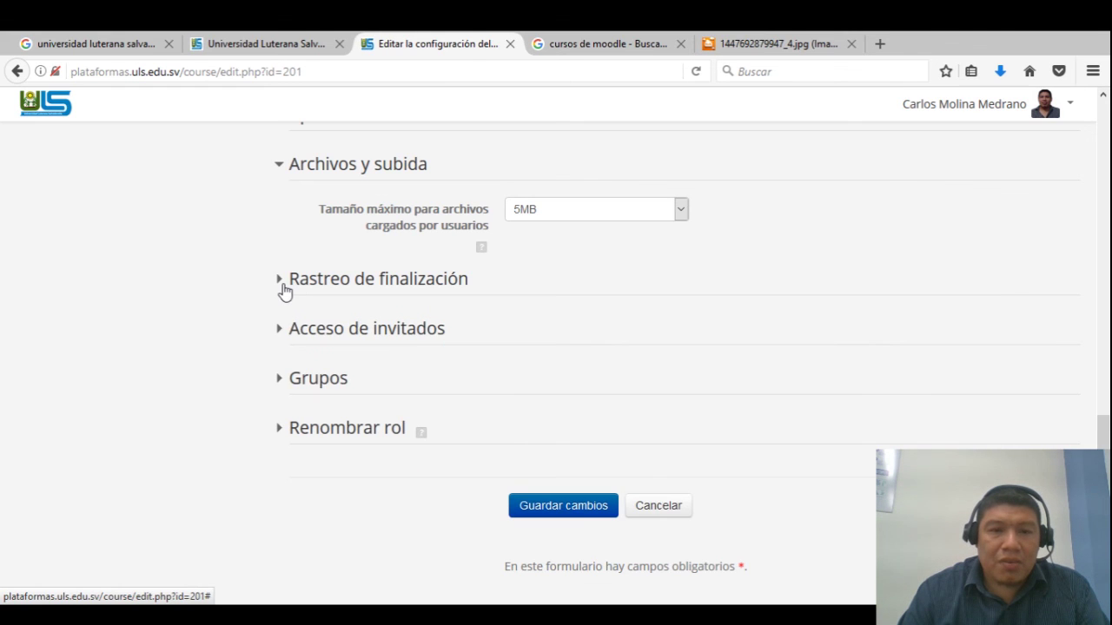
{"action": "left_click", "coordinate": [282, 384]}
{"action": "left_click", "coordinate": [283, 383]}
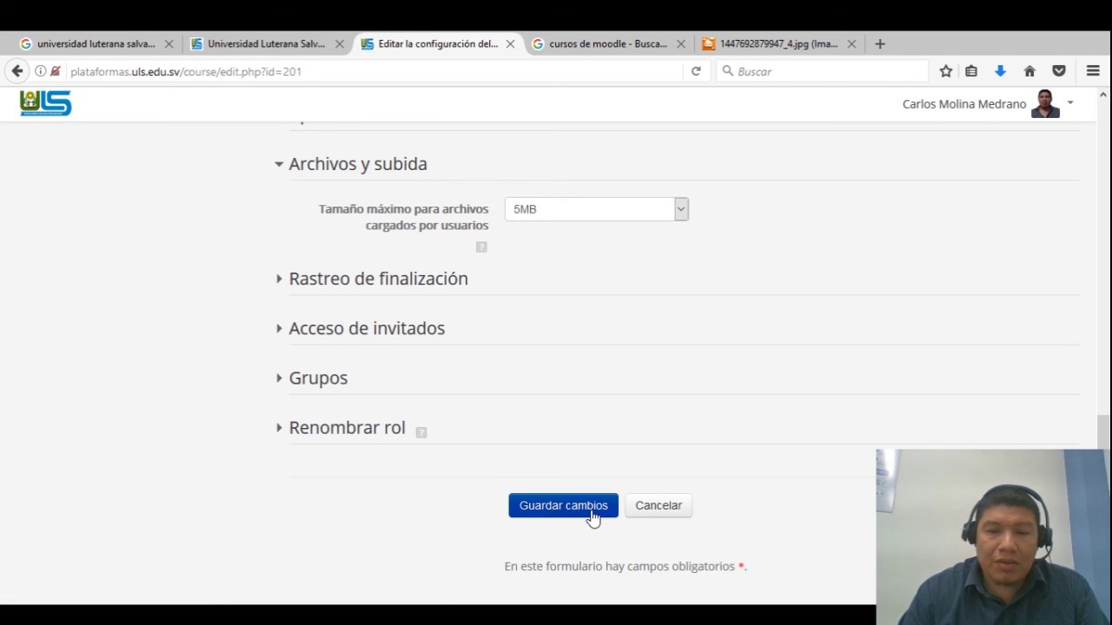
{"action": "scroll", "coordinate": [556, 347], "scroll_direction": "down", "scroll_amount": 2}
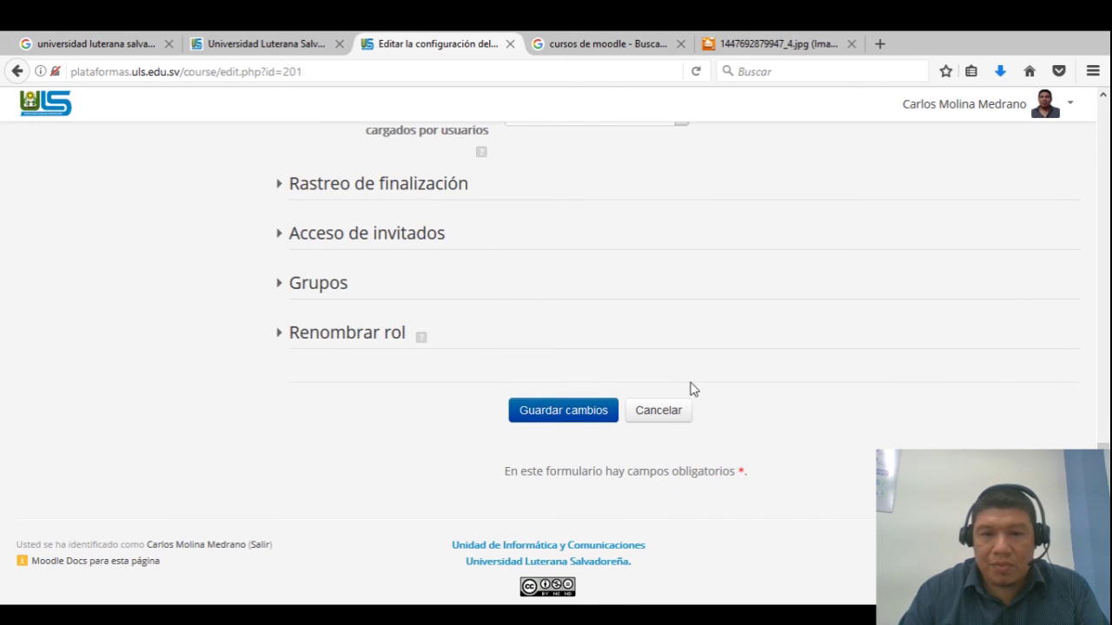
{"action": "left_click", "coordinate": [588, 415]}
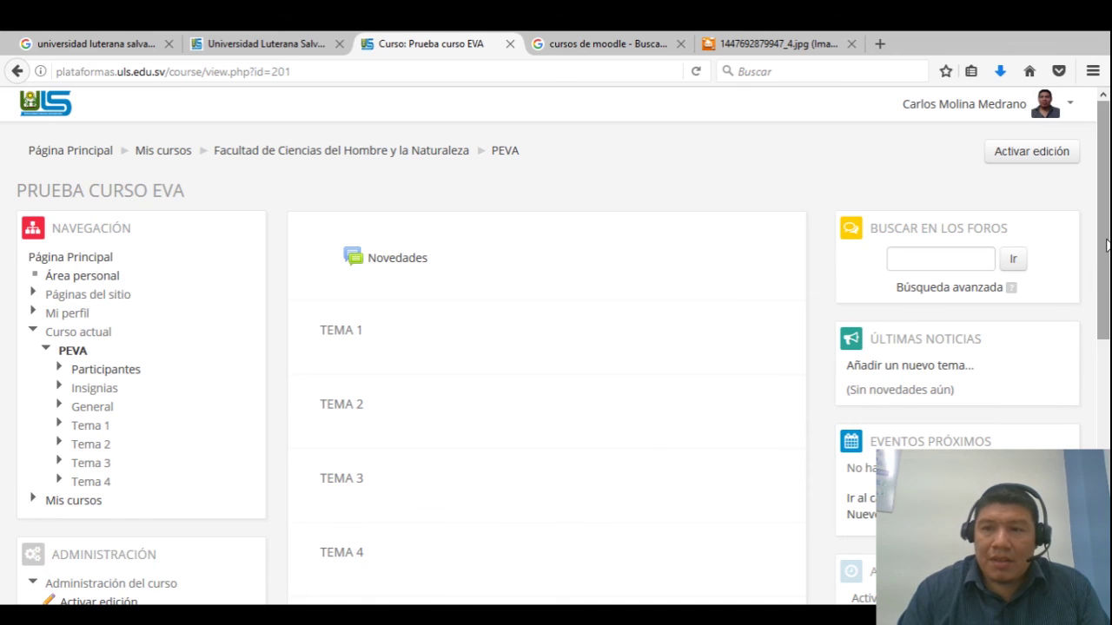
Scroll the reloaded course page showing Novedades and Tema 1 to Tema 4
{"action": "mouse_move", "coordinate": [1107, 245]}
{"action": "left_mouse_down"}
{"action": "mouse_move", "coordinate": [1105, 412]}
{"action": "mouse_move", "coordinate": [1107, 180]}
{"action": "mouse_move", "coordinate": [1104, 268]}
{"action": "left_mouse_up"}
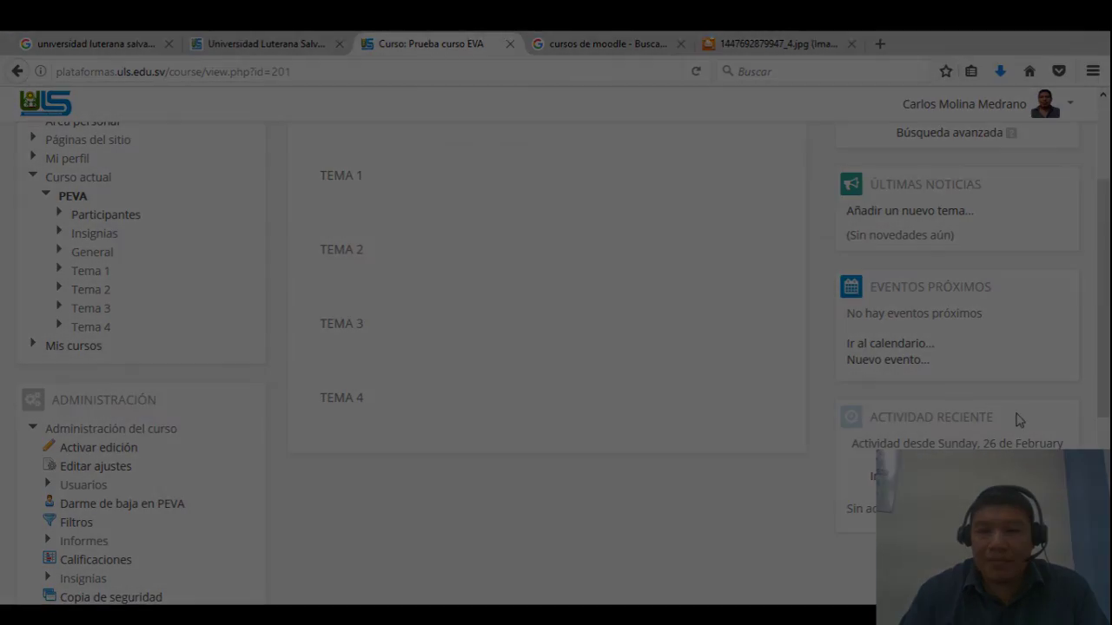